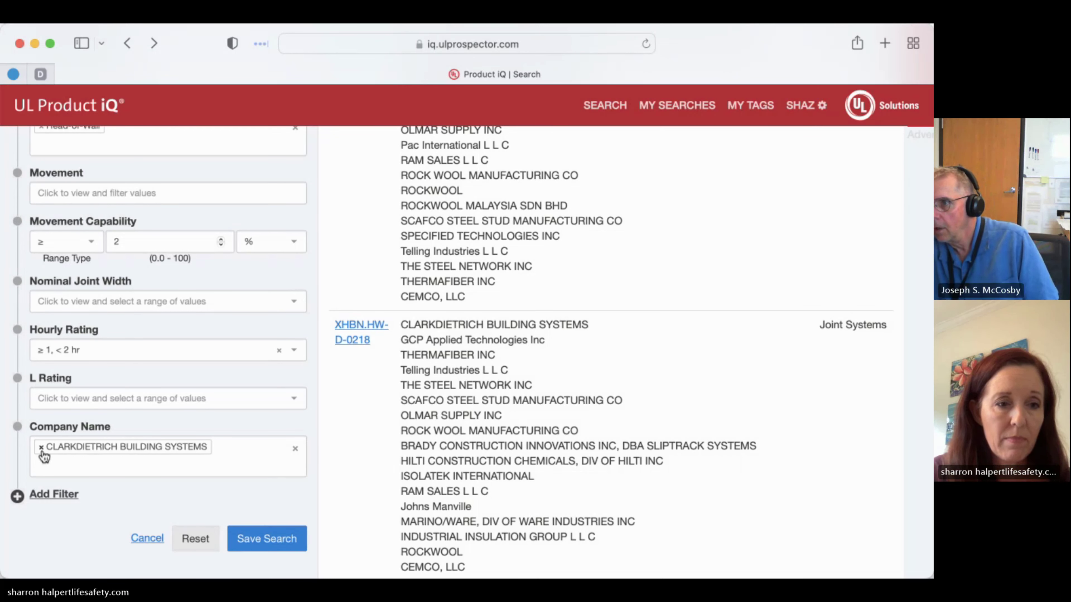
- Add HILTI CONSTRUCTION CHEMICALS, DIV OF HILTI INC to the Company Name filter and review the combined results
{"action": "scroll", "coordinate": [80, 365], "scroll_direction": "up", "scroll_amount": 6}
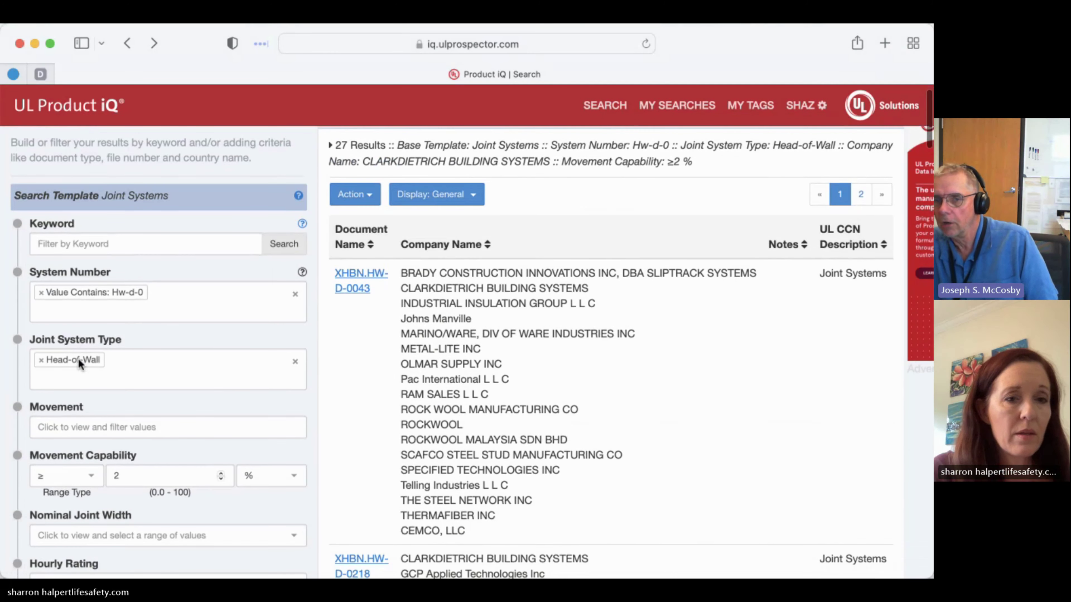
{"action": "scroll", "coordinate": [79, 360], "scroll_direction": "down", "scroll_amount": 10}
{"action": "left_click", "coordinate": [83, 275]}
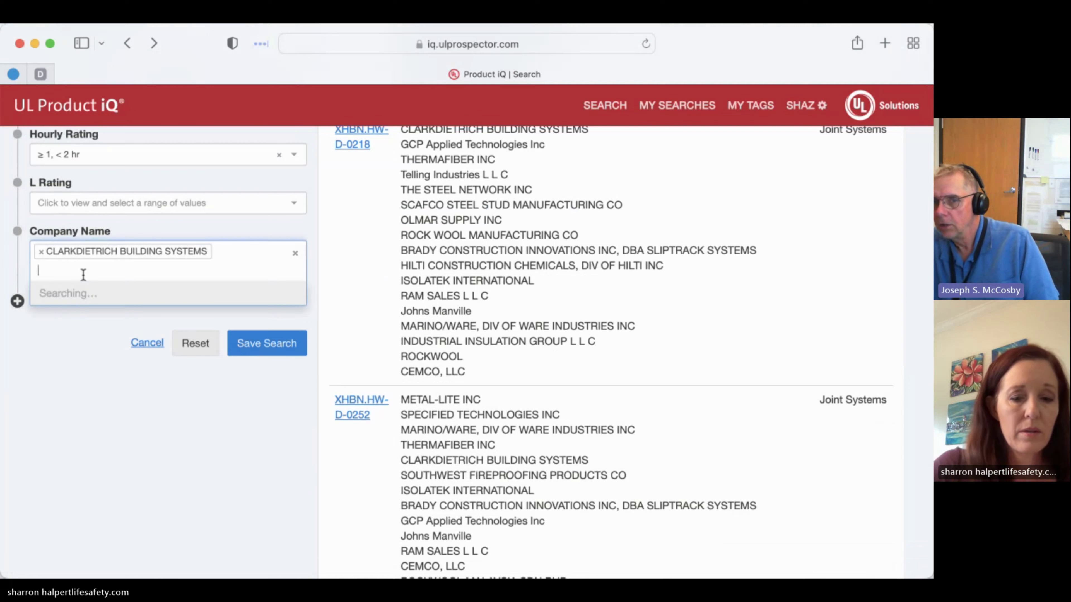
{"action": "type", "text": "hil"}
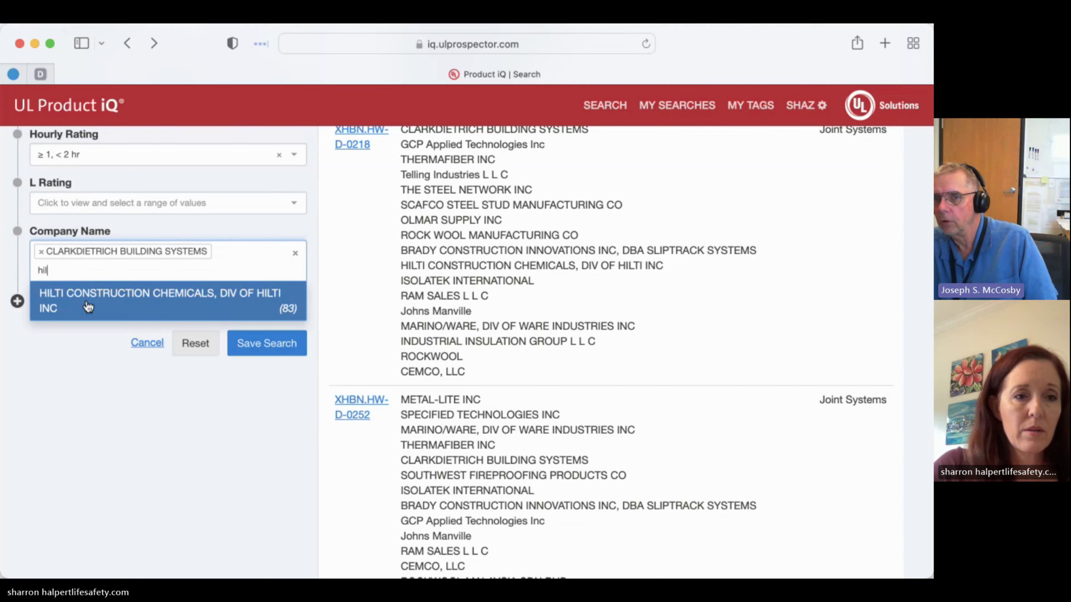
{"action": "left_click", "coordinate": [86, 301]}
{"action": "left_click", "coordinate": [253, 371]}
{"action": "left_click", "coordinate": [201, 383]}
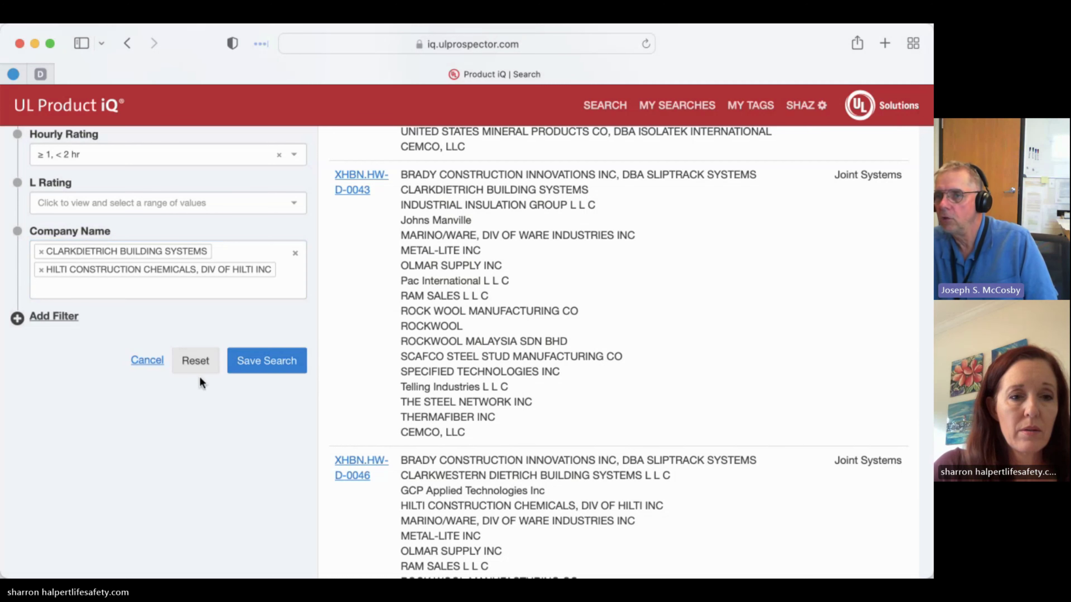
{"action": "scroll", "coordinate": [473, 311], "scroll_direction": "up", "scroll_amount": 10}
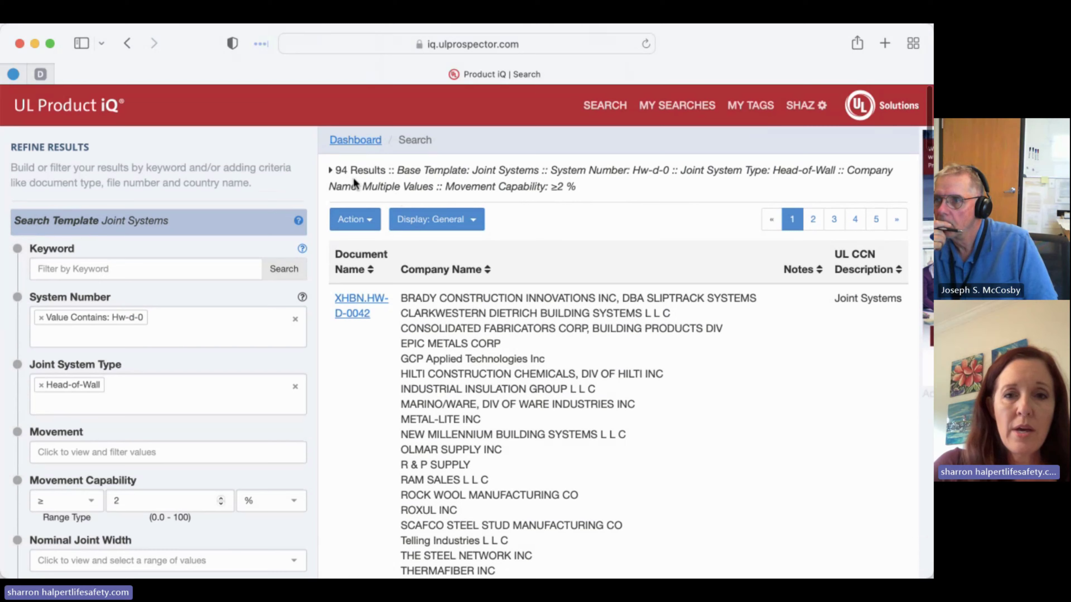
{"action": "scroll", "coordinate": [221, 507], "scroll_direction": "down", "scroll_amount": 8}
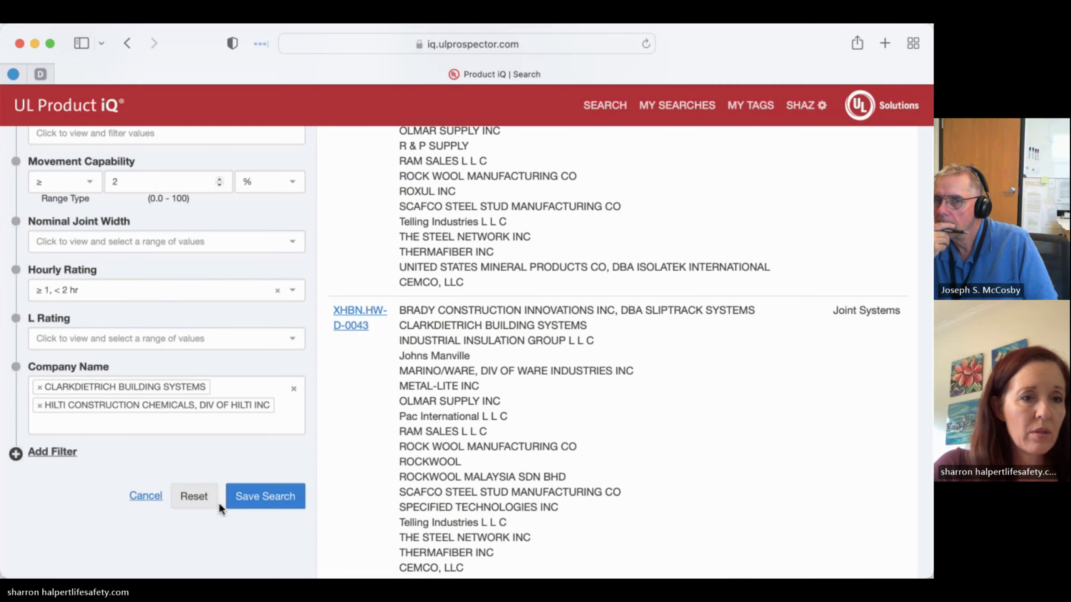
- Reset all filters, and filter Company Name by CLARKDIETRICH BUILDING SYSTEMS and HILTI CONSTRUCTION CHEMICALS, DIV OF HILTI INC
{"action": "left_click", "coordinate": [202, 498]}
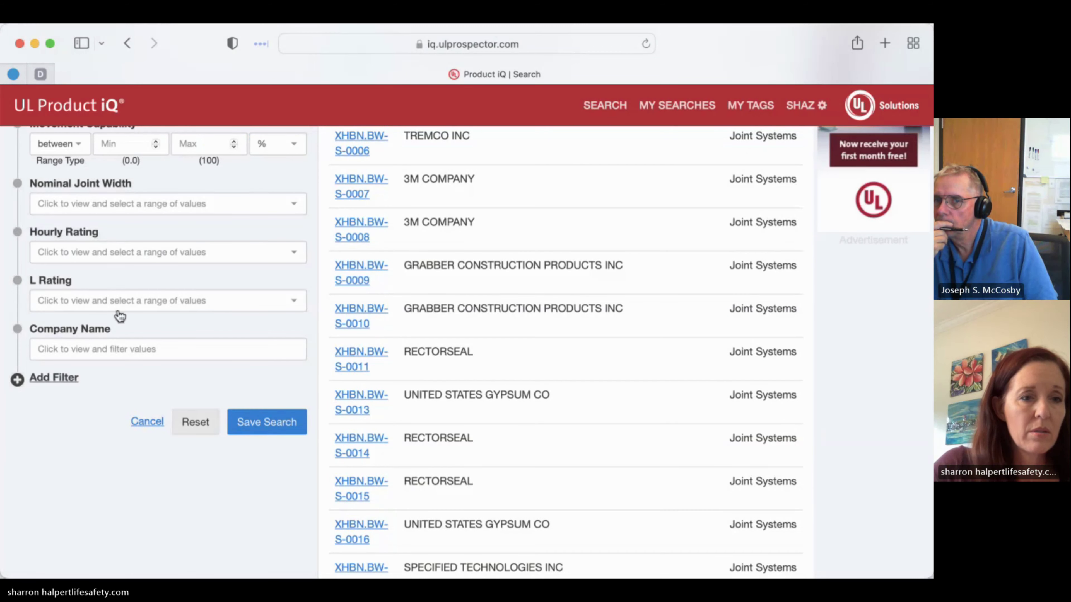
{"action": "left_click", "coordinate": [86, 349]}
{"action": "type", "text": "clar"}
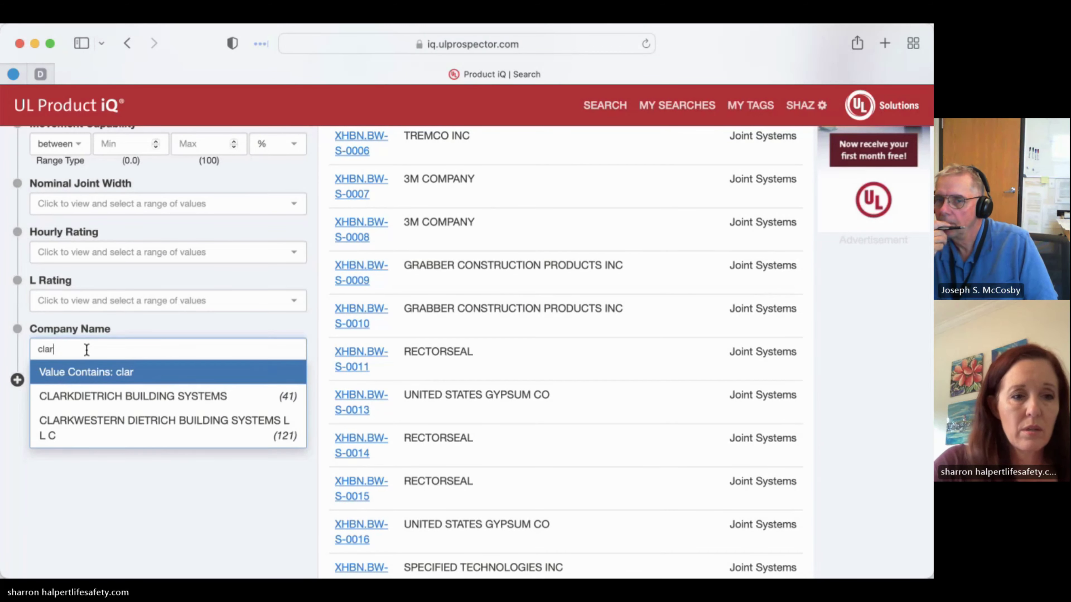
{"action": "left_click", "coordinate": [80, 400]}
{"action": "type", "text": "hilti"}
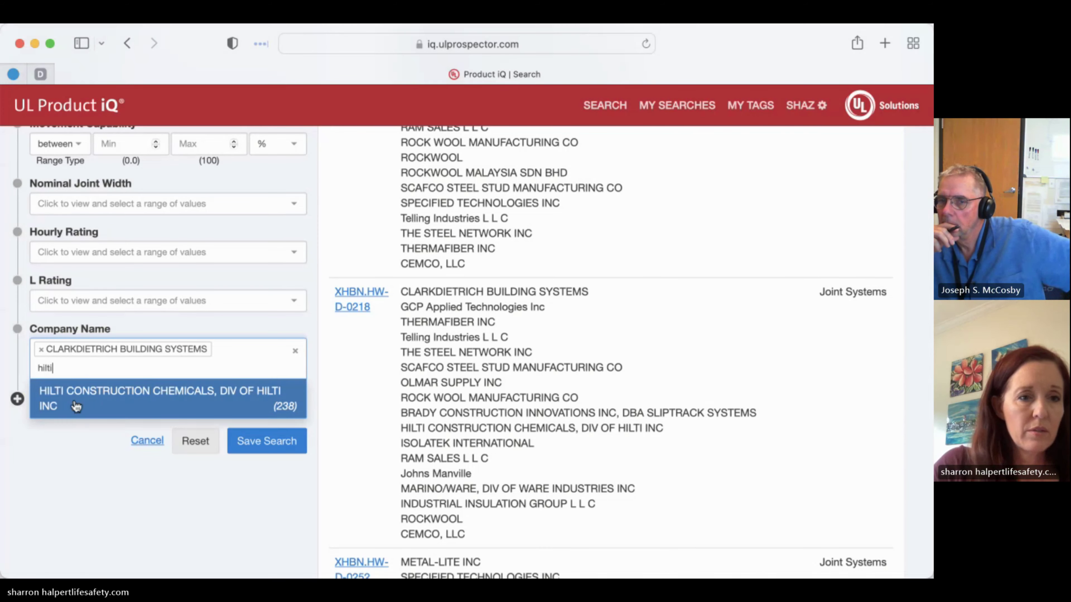
{"action": "left_click", "coordinate": [74, 401]}
- Filter the joint systems to System Numbers containing "hw-d"
{"action": "scroll", "coordinate": [127, 340], "scroll_direction": "up", "scroll_amount": 10}
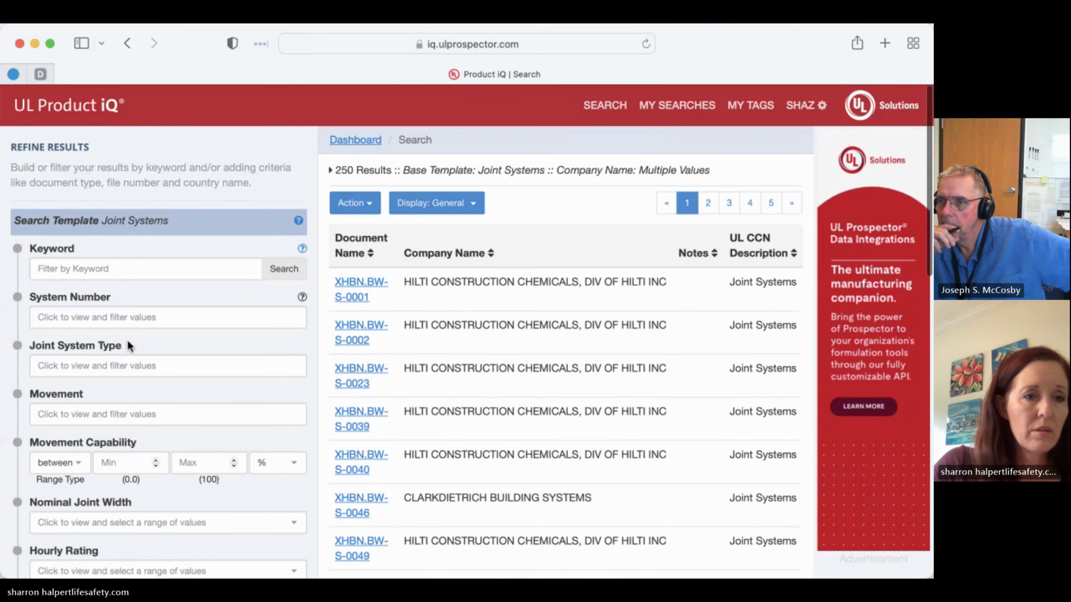
{"action": "left_click", "coordinate": [79, 314]}
{"action": "type", "text": "hw-d"}
{"action": "key", "text": "Return"}
- Restrict the Hourly Rating to ≥ 1, < 2 hr and check the filtered results
{"action": "scroll", "coordinate": [64, 438], "scroll_direction": "down", "scroll_amount": 2}
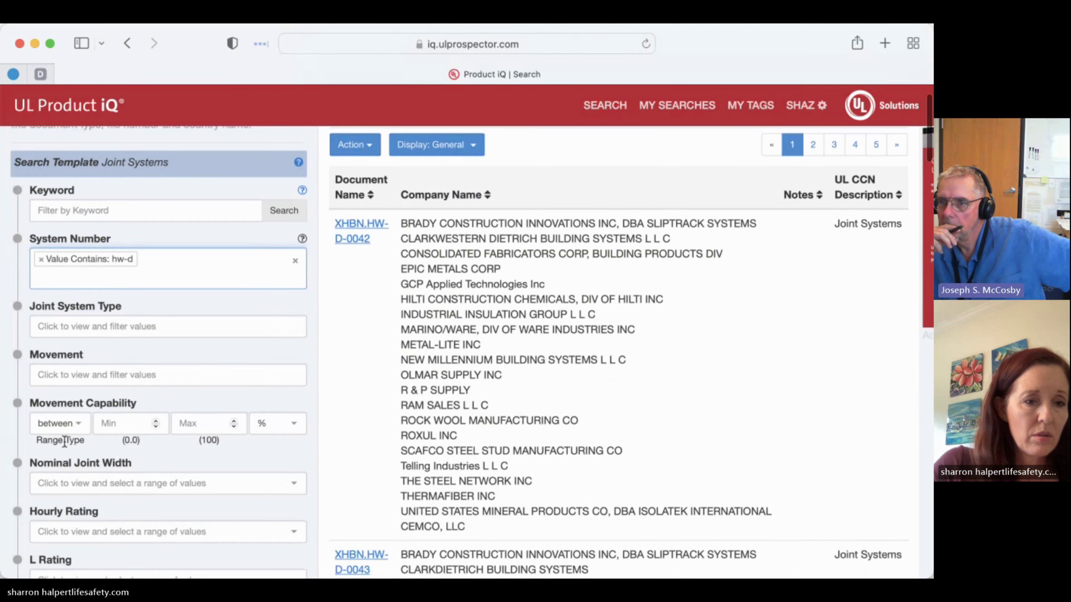
{"action": "scroll", "coordinate": [64, 441], "scroll_direction": "down", "scroll_amount": 3}
{"action": "left_click", "coordinate": [54, 469]}
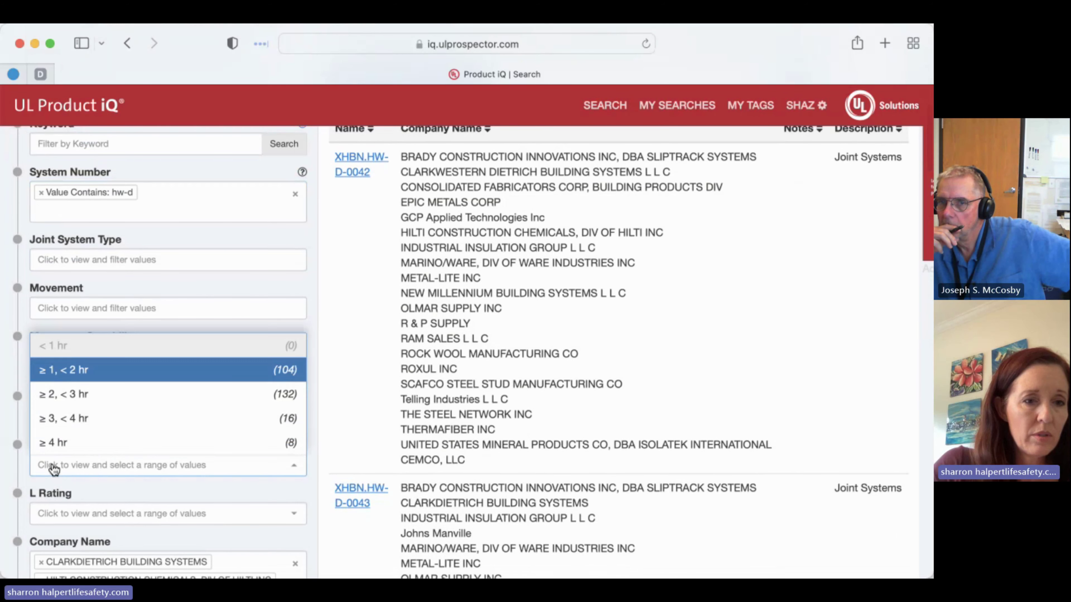
{"action": "left_click", "coordinate": [75, 368]}
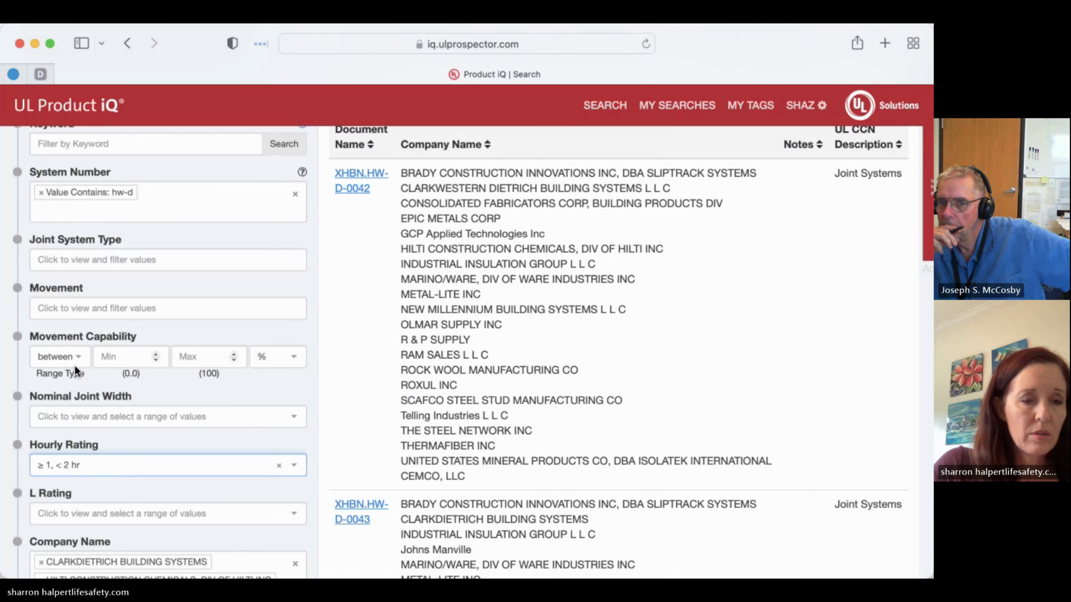
{"action": "scroll", "coordinate": [75, 365], "scroll_direction": "up", "scroll_amount": 2}
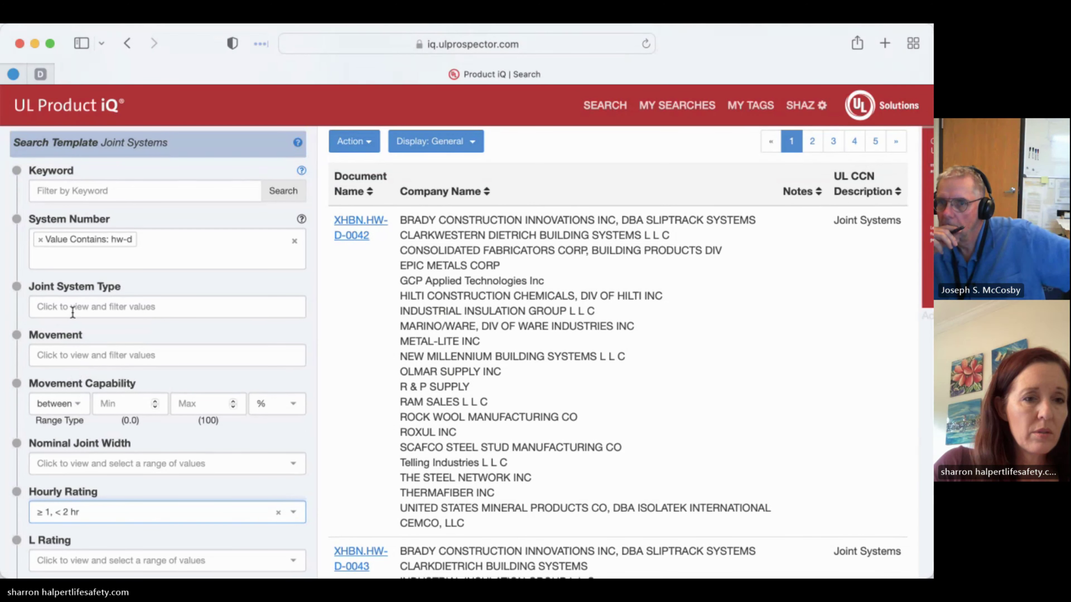
{"action": "scroll", "coordinate": [460, 422], "scroll_direction": "up", "scroll_amount": 3}
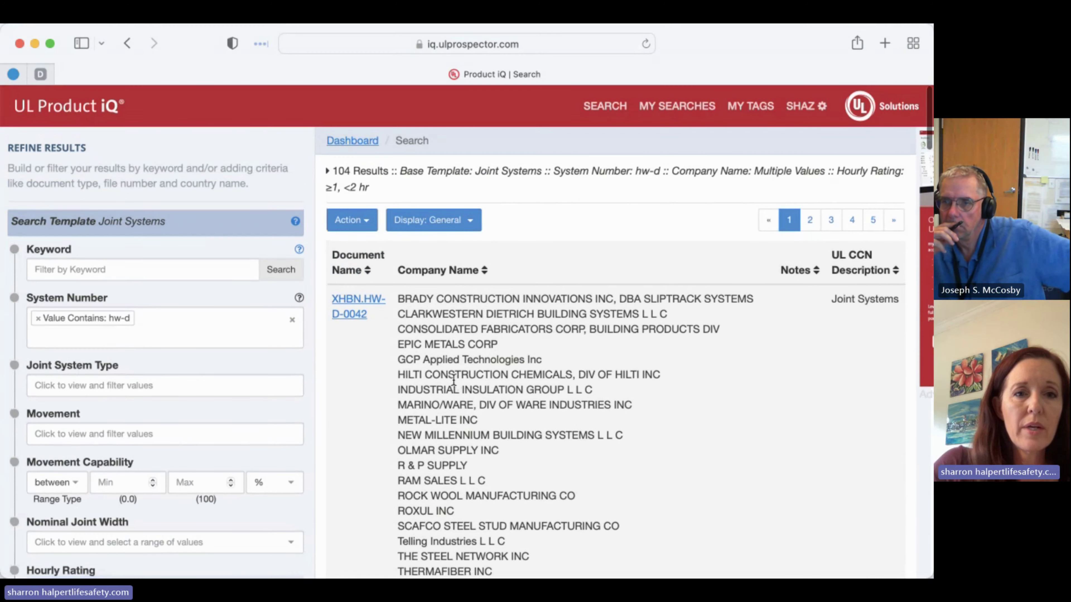
- Set the Movement Capability filter to ≥ 3 % and check the updated results
{"action": "scroll", "coordinate": [164, 456], "scroll_direction": "down", "scroll_amount": 6}
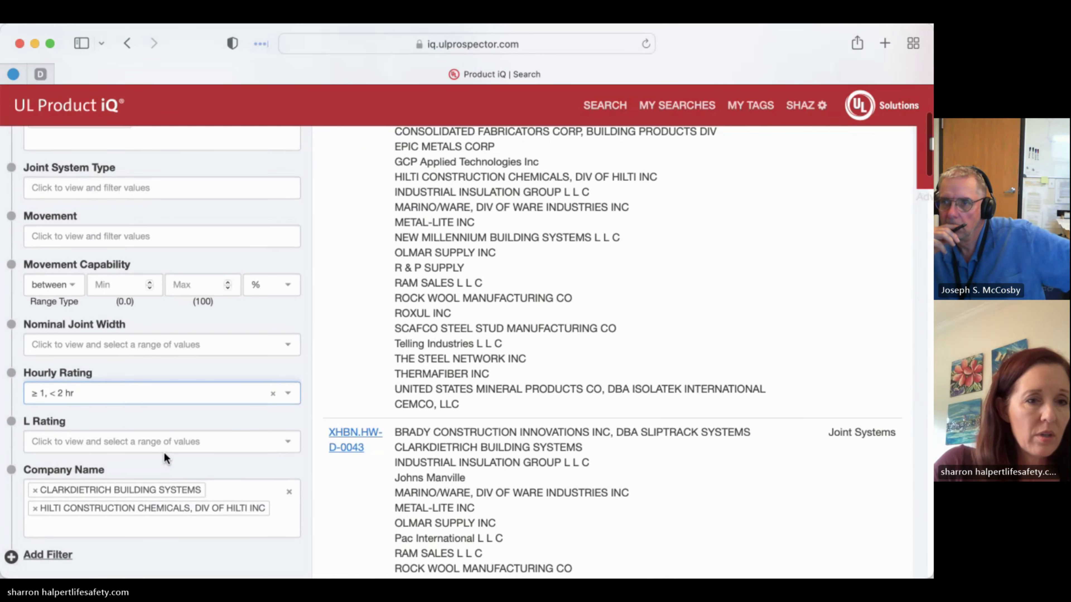
{"action": "left_click", "coordinate": [147, 282]}
{"action": "type", "text": "1"}
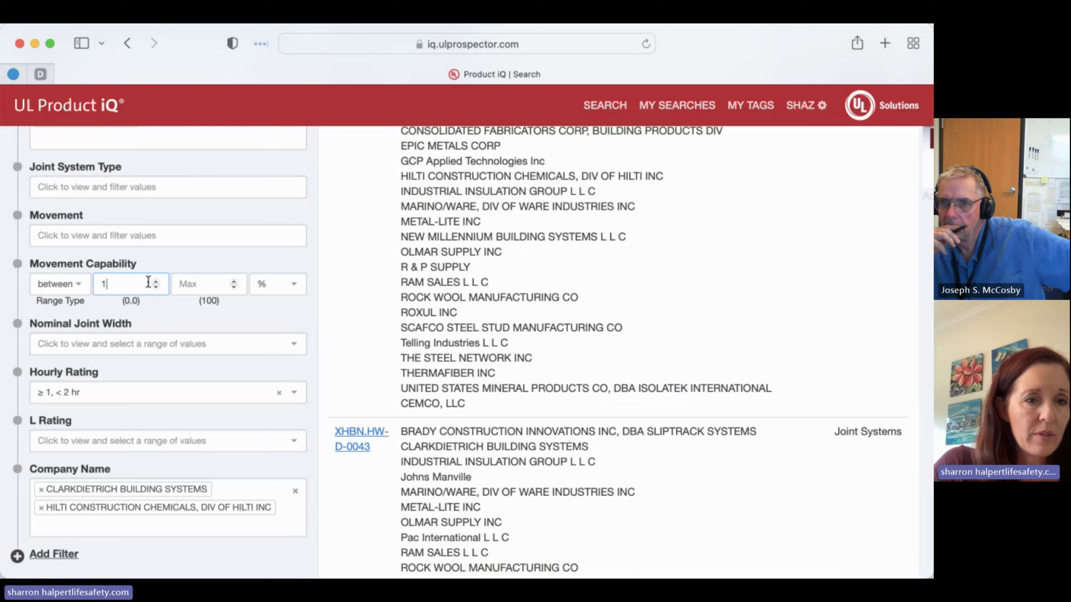
{"action": "left_click", "coordinate": [156, 280]}
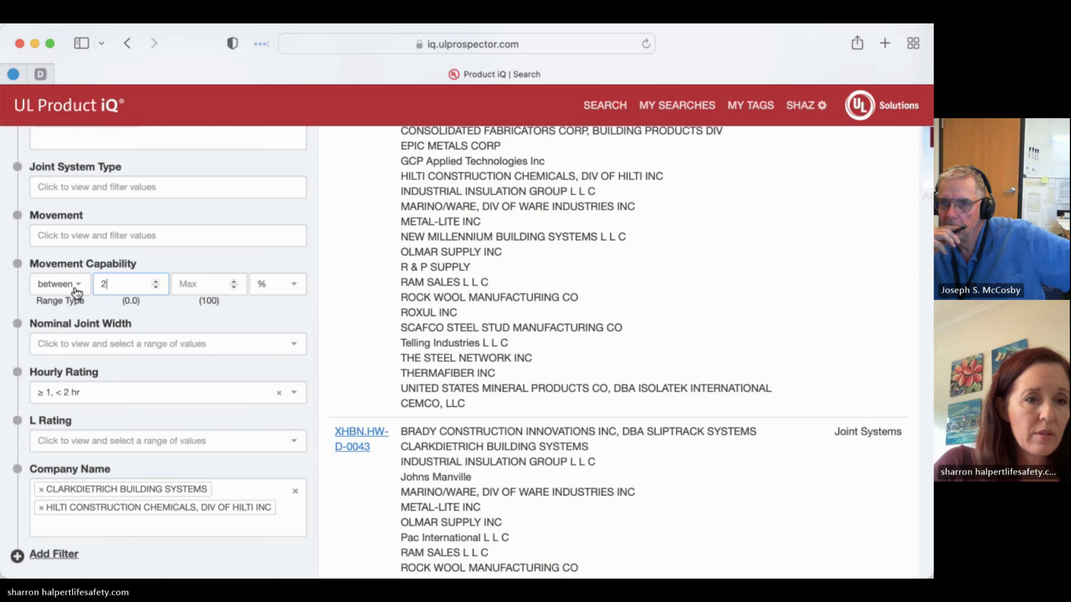
{"action": "left_click", "coordinate": [78, 286]}
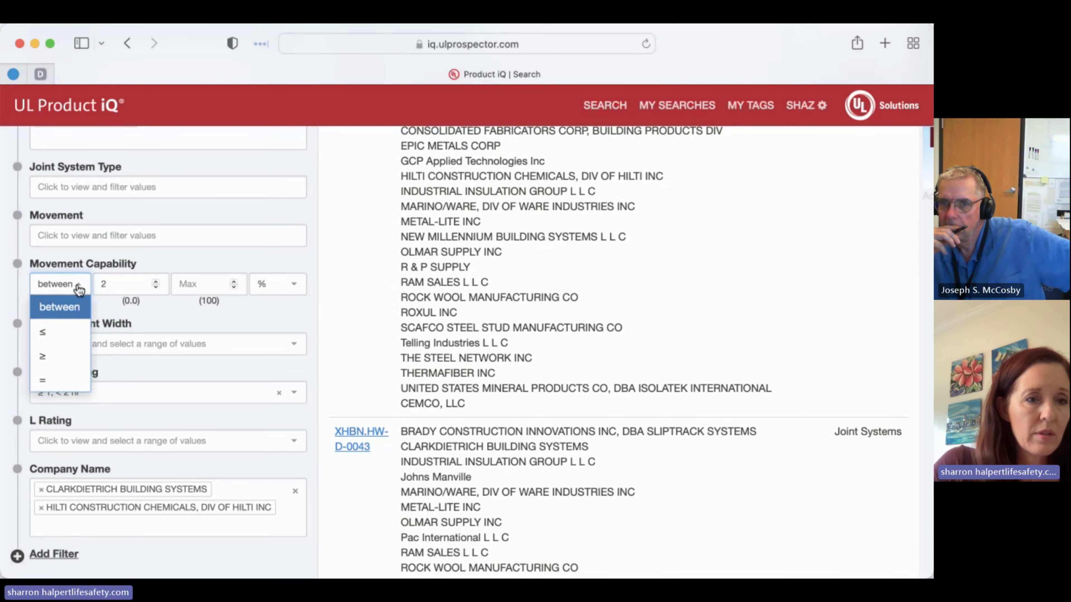
{"action": "left_click", "coordinate": [64, 356]}
{"action": "left_click", "coordinate": [221, 281]}
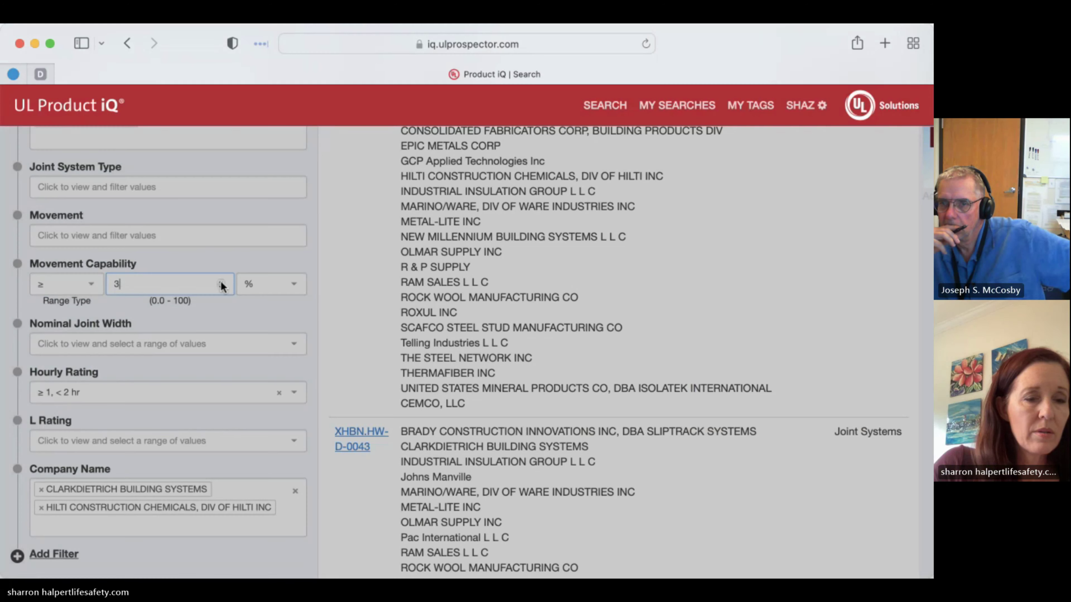
{"action": "scroll", "coordinate": [211, 332], "scroll_direction": "down", "scroll_amount": 5}
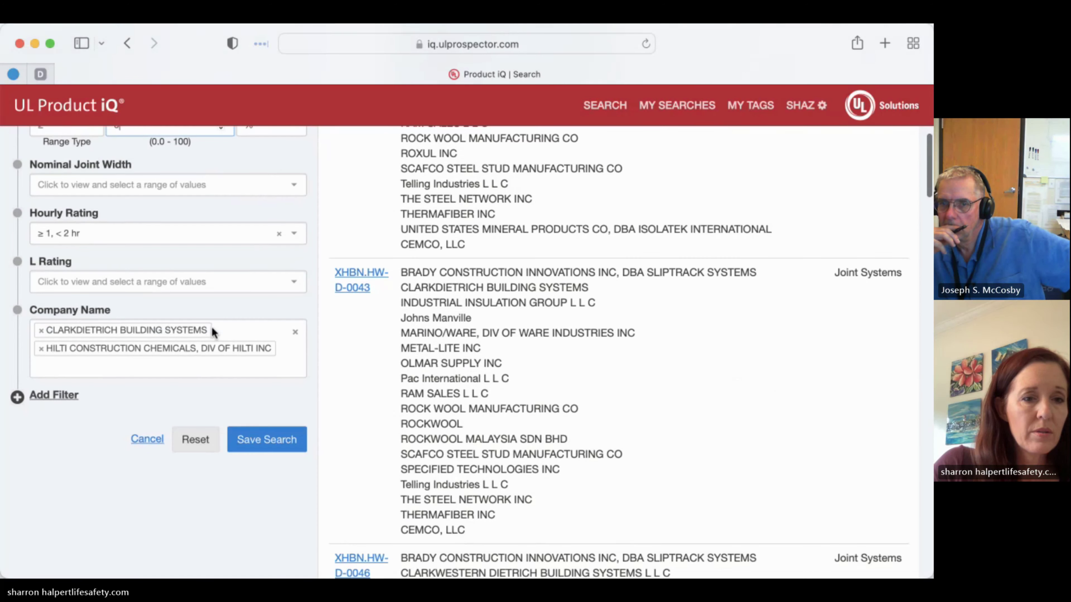
{"action": "scroll", "coordinate": [239, 338], "scroll_direction": "up", "scroll_amount": 10}
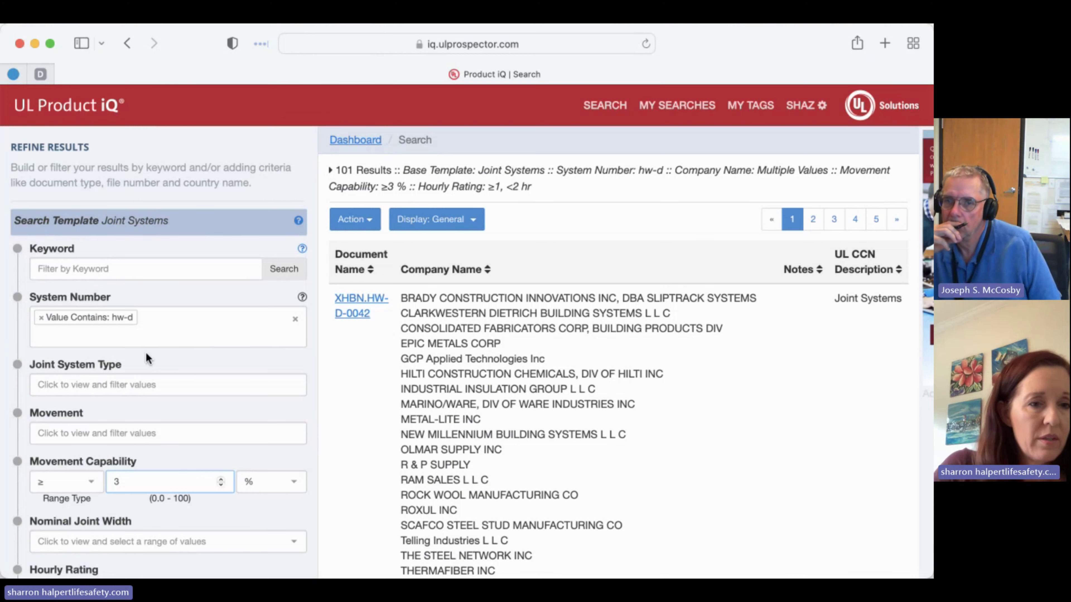
- Limit the Nominal Joint Width to > 2, ≤ 6 in
{"action": "scroll", "coordinate": [138, 434], "scroll_direction": "down", "scroll_amount": 3}
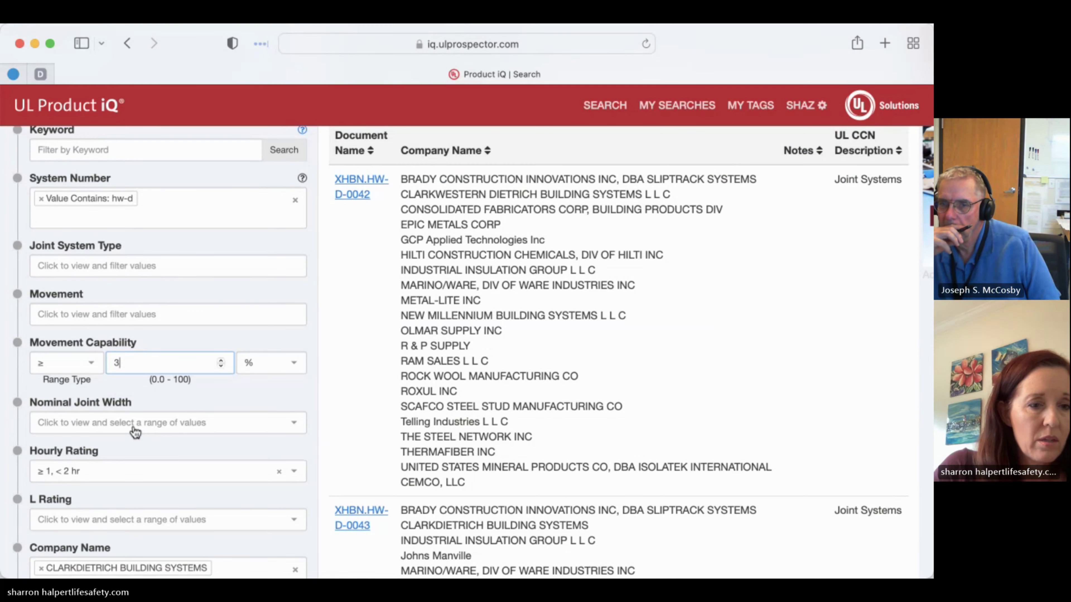
{"action": "left_click", "coordinate": [135, 432]}
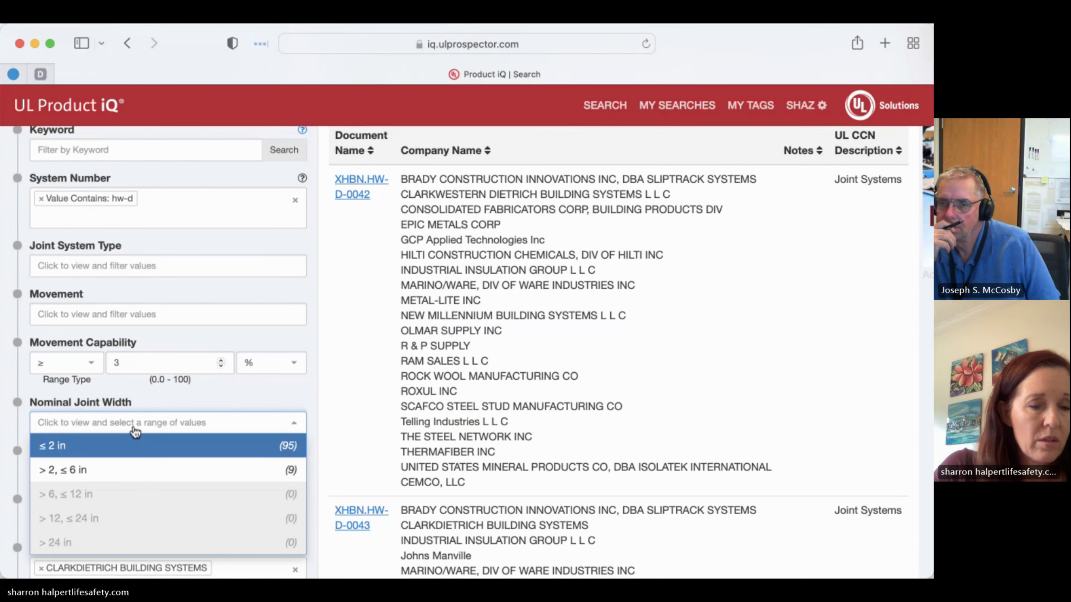
{"action": "left_click", "coordinate": [96, 471]}
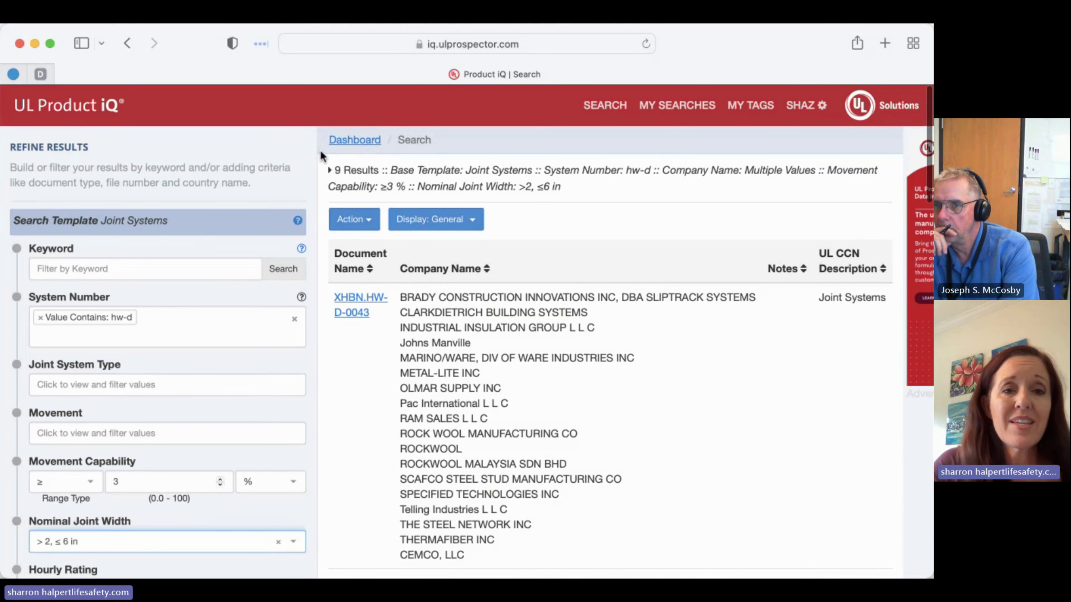
- Find the system XHBN.HW-D-1011 in the filtered results and open its document
{"action": "scroll", "coordinate": [427, 478], "scroll_direction": "down", "scroll_amount": 5}
{"action": "scroll", "coordinate": [427, 478], "scroll_direction": "down", "scroll_amount": 3}
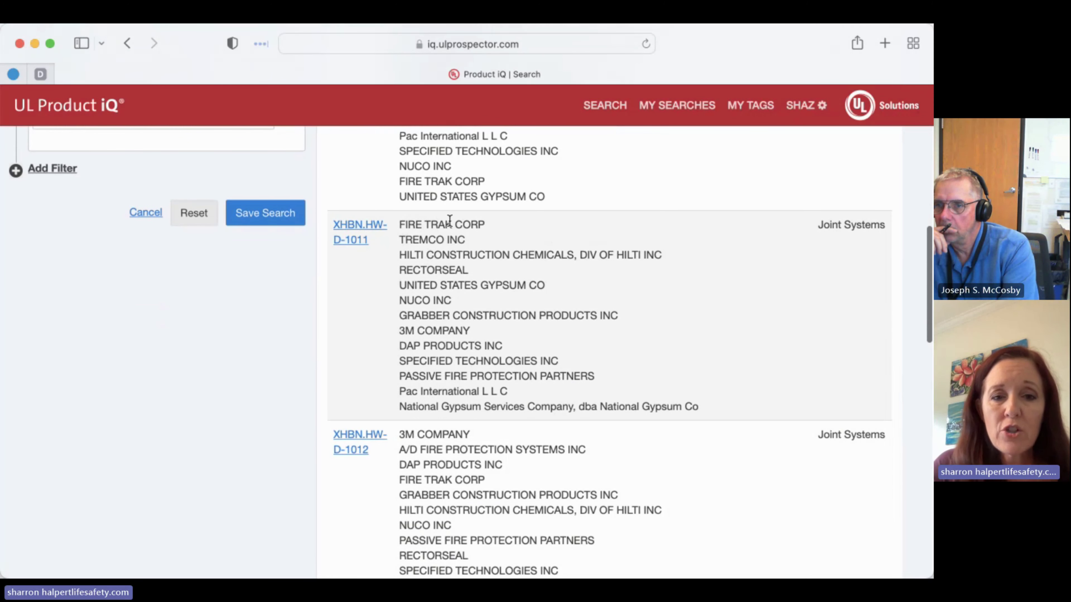
{"action": "left_click", "coordinate": [370, 231]}
- Examine the ratings table and the configuration drawings of system HW-D-1011
{"action": "scroll", "coordinate": [355, 408], "scroll_direction": "down", "scroll_amount": 5}
{"action": "scroll", "coordinate": [355, 409], "scroll_direction": "down", "scroll_amount": 4}
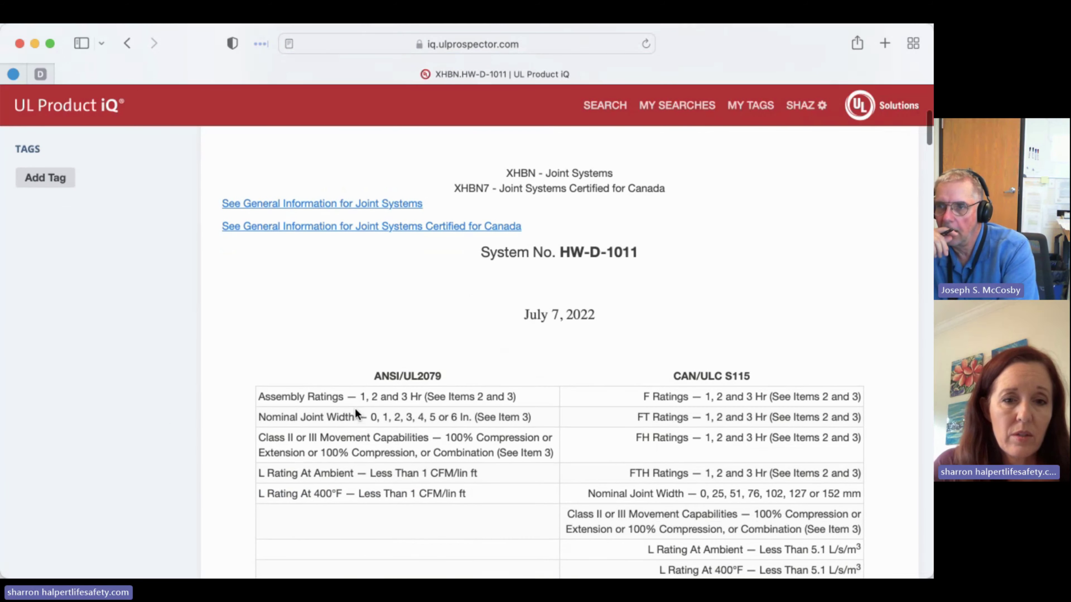
{"action": "scroll", "coordinate": [355, 408], "scroll_direction": "down", "scroll_amount": 2}
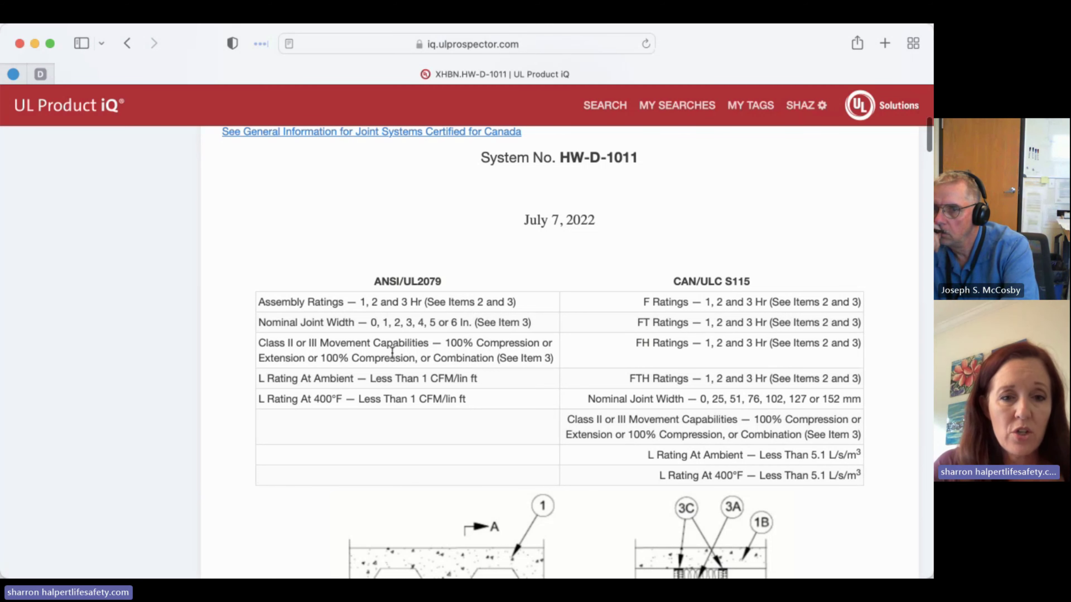
{"action": "scroll", "coordinate": [393, 353], "scroll_direction": "down", "scroll_amount": 2}
{"action": "scroll", "coordinate": [392, 352], "scroll_direction": "down", "scroll_amount": 5}
{"action": "scroll", "coordinate": [392, 352], "scroll_direction": "down", "scroll_amount": 5}
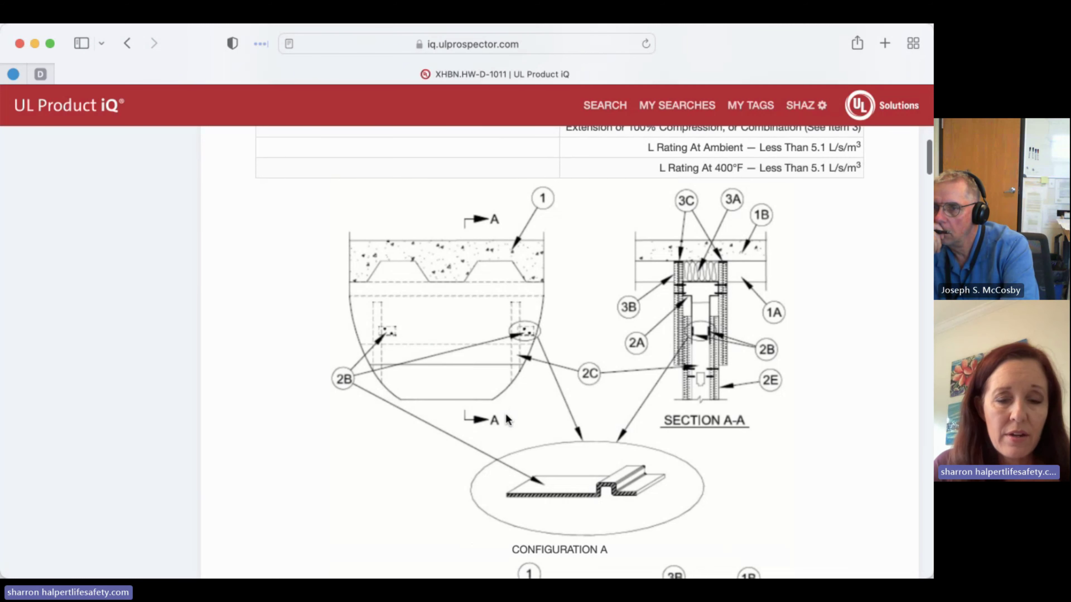
{"action": "scroll", "coordinate": [507, 419], "scroll_direction": "down", "scroll_amount": 5}
{"action": "scroll", "coordinate": [508, 419], "scroll_direction": "down", "scroll_amount": 5}
{"action": "scroll", "coordinate": [506, 416], "scroll_direction": "down", "scroll_amount": 8}
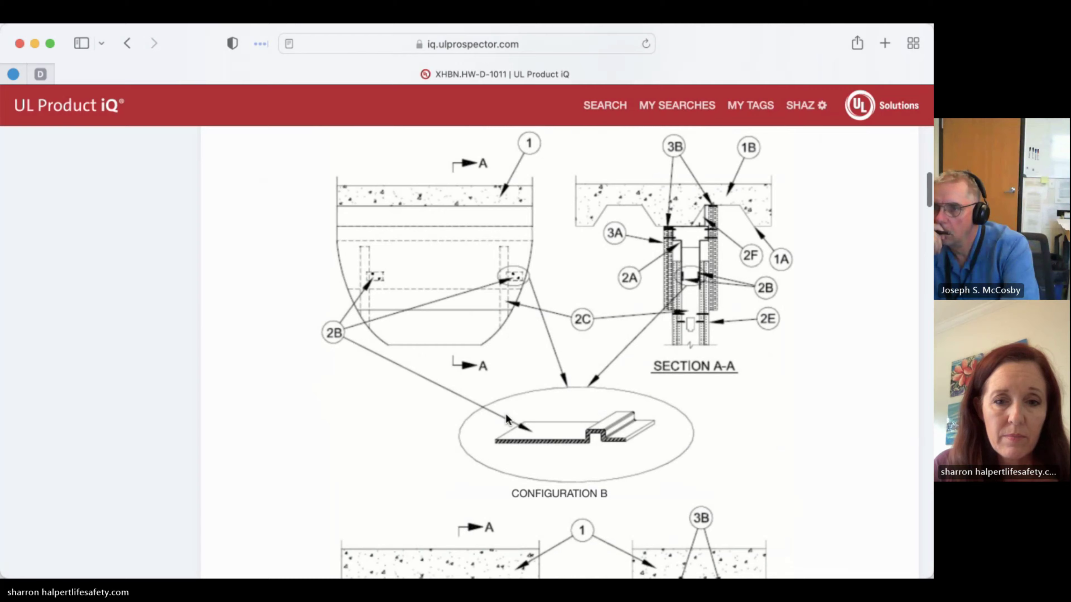
{"action": "scroll", "coordinate": [506, 416], "scroll_direction": "down", "scroll_amount": 15}
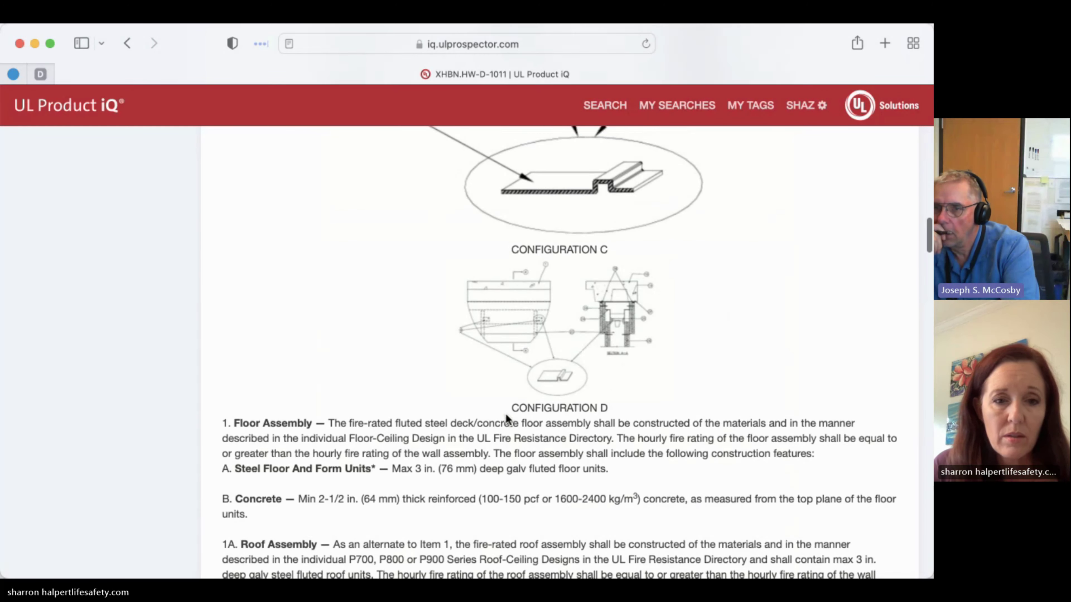
- Read the floor, roof, wall and joint construction requirements of HW-D-1011, comparing them with the drawings for Configurations C and D
{"action": "scroll", "coordinate": [506, 416], "scroll_direction": "down", "scroll_amount": 20}
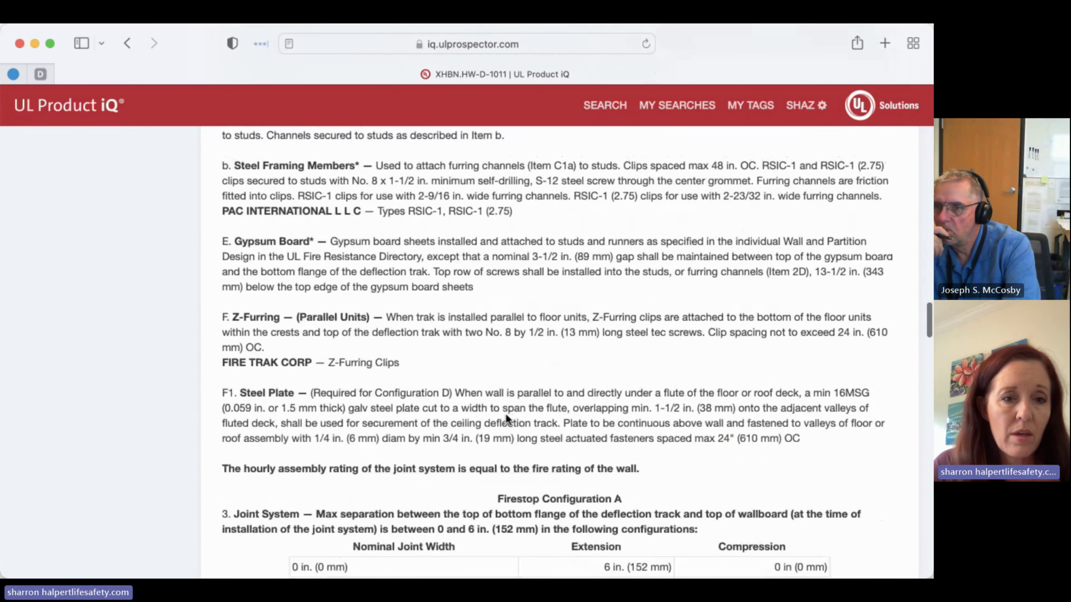
{"action": "scroll", "coordinate": [506, 416], "scroll_direction": "down", "scroll_amount": 10}
{"action": "scroll", "coordinate": [506, 415], "scroll_direction": "up", "scroll_amount": 20}
{"action": "scroll", "coordinate": [506, 413], "scroll_direction": "up", "scroll_amount": 6}
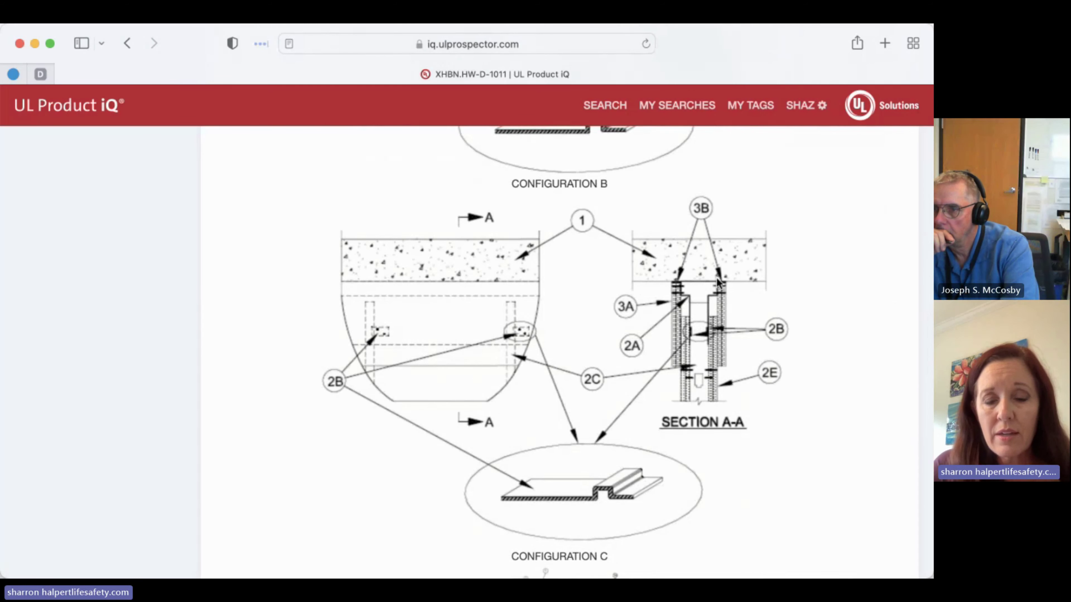
{"action": "scroll", "coordinate": [520, 431], "scroll_direction": "down", "scroll_amount": 15}
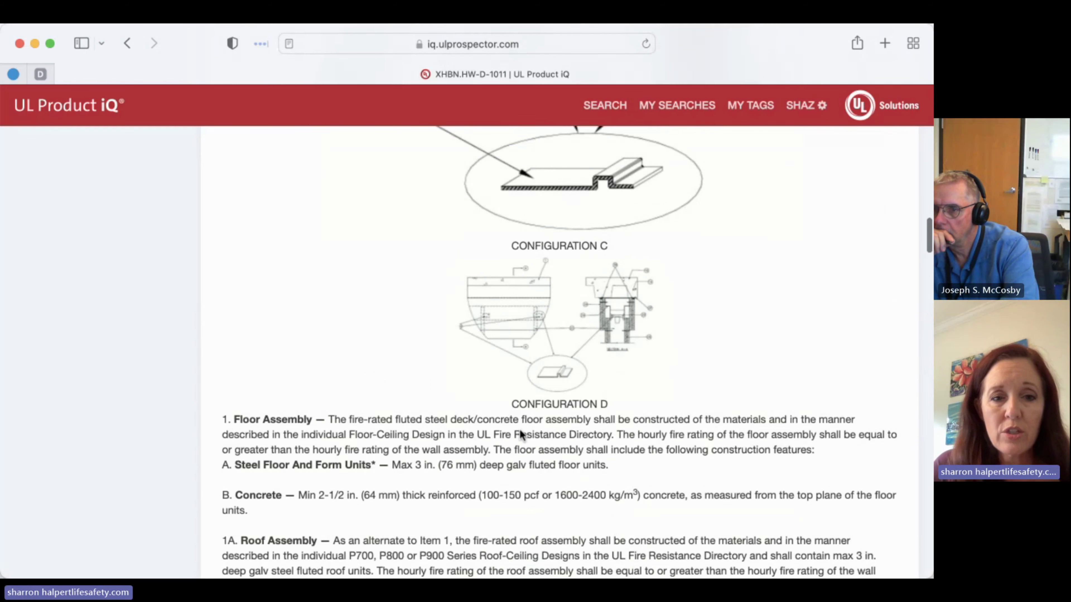
{"action": "scroll", "coordinate": [520, 430], "scroll_direction": "up", "scroll_amount": 1}
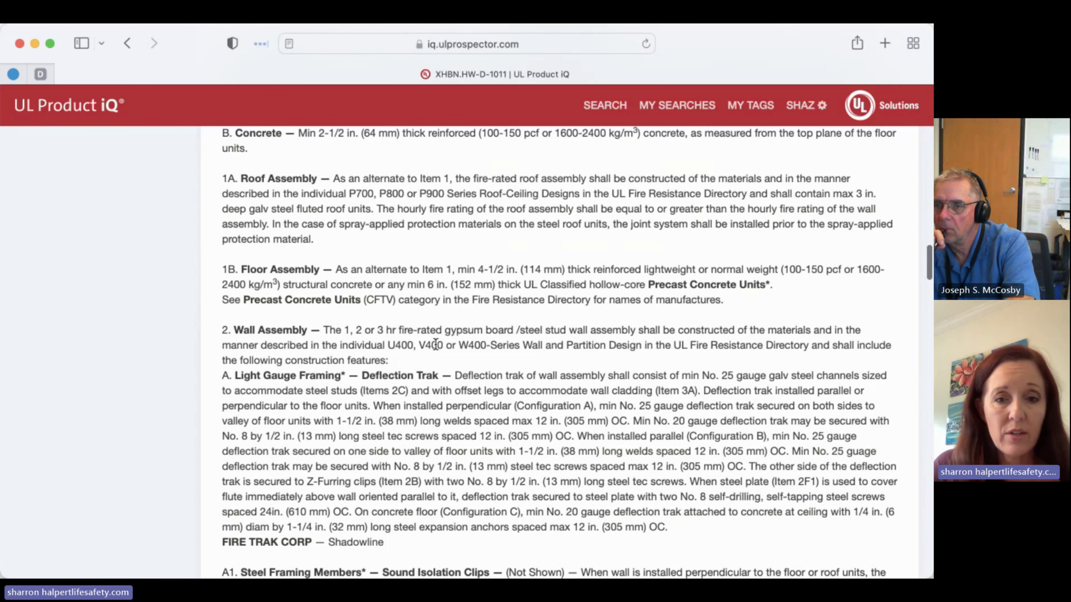
- Read the deflection track, stud, gypsum board, Z-furring and steel plate requirements of HW-D-1011's wall assembly
{"action": "scroll", "coordinate": [435, 343], "scroll_direction": "down", "scroll_amount": 7}
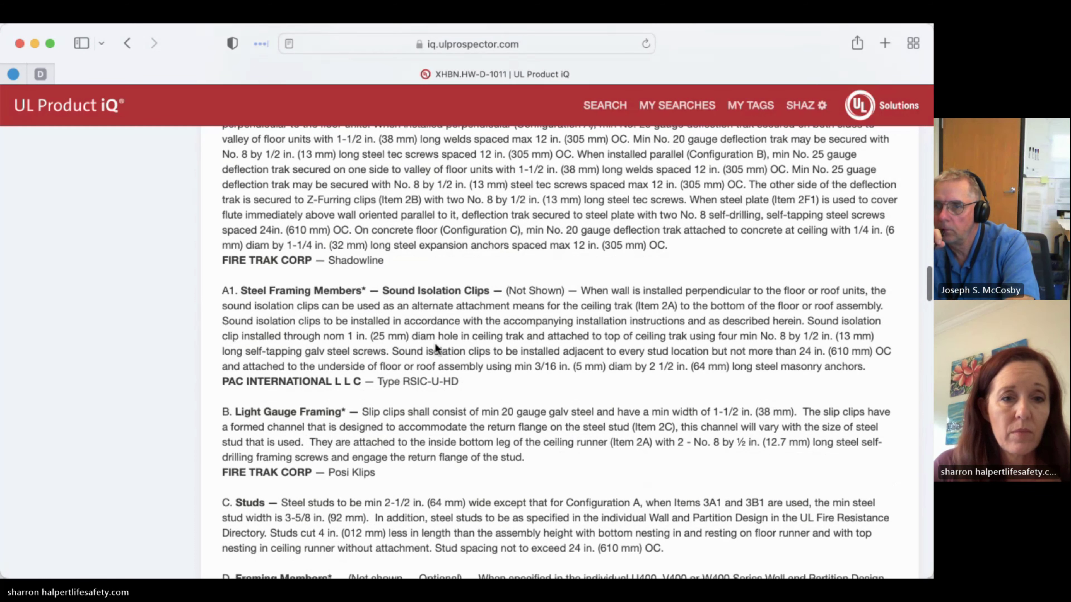
{"action": "scroll", "coordinate": [435, 344], "scroll_direction": "down", "scroll_amount": 1}
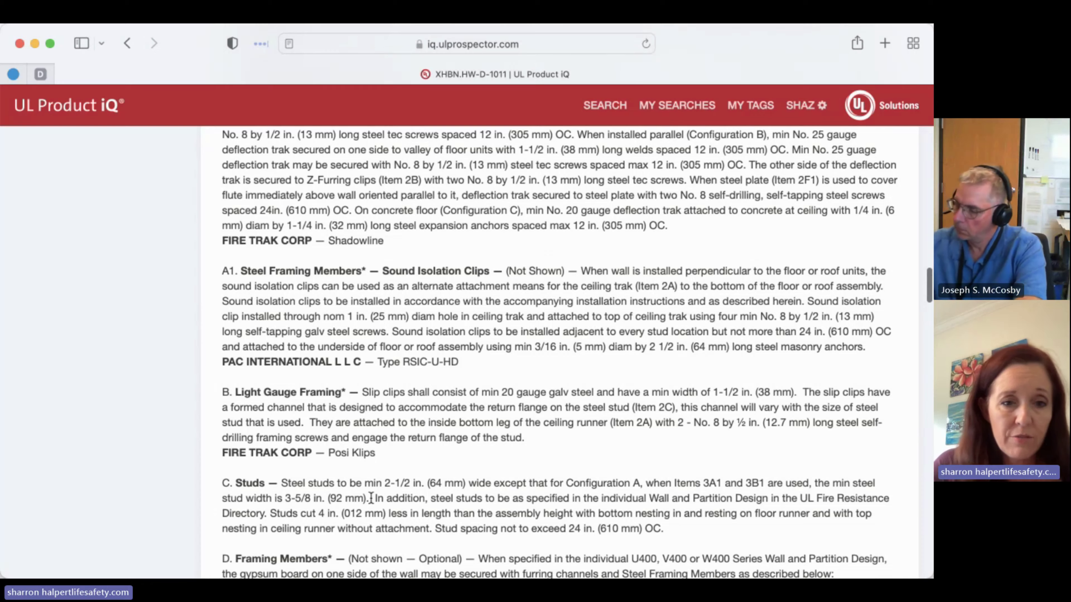
{"action": "scroll", "coordinate": [371, 498], "scroll_direction": "down", "scroll_amount": 13}
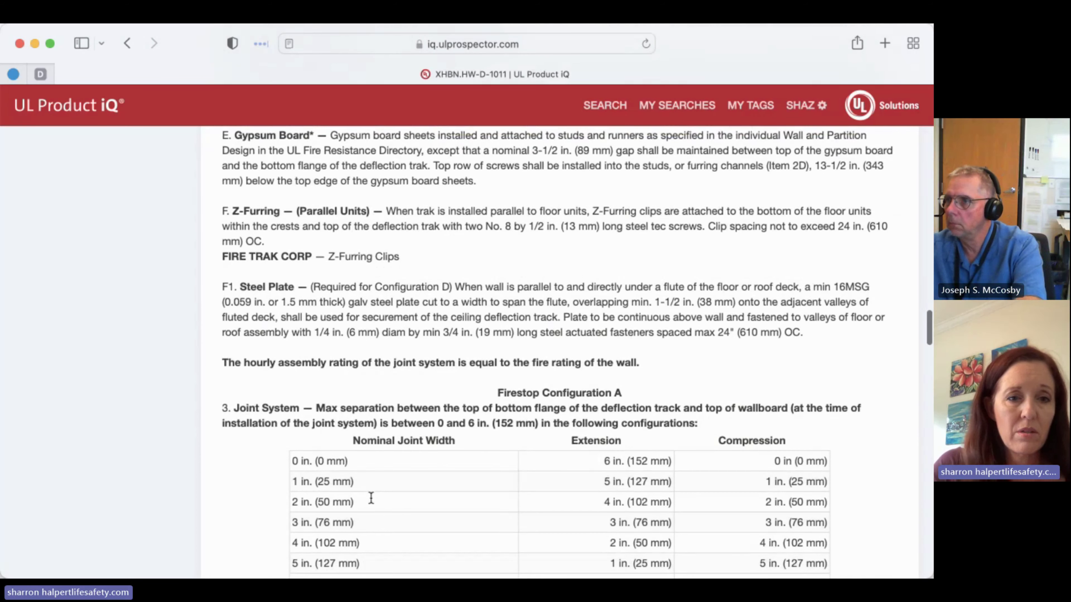
{"action": "scroll", "coordinate": [371, 499], "scroll_direction": "down", "scroll_amount": 1}
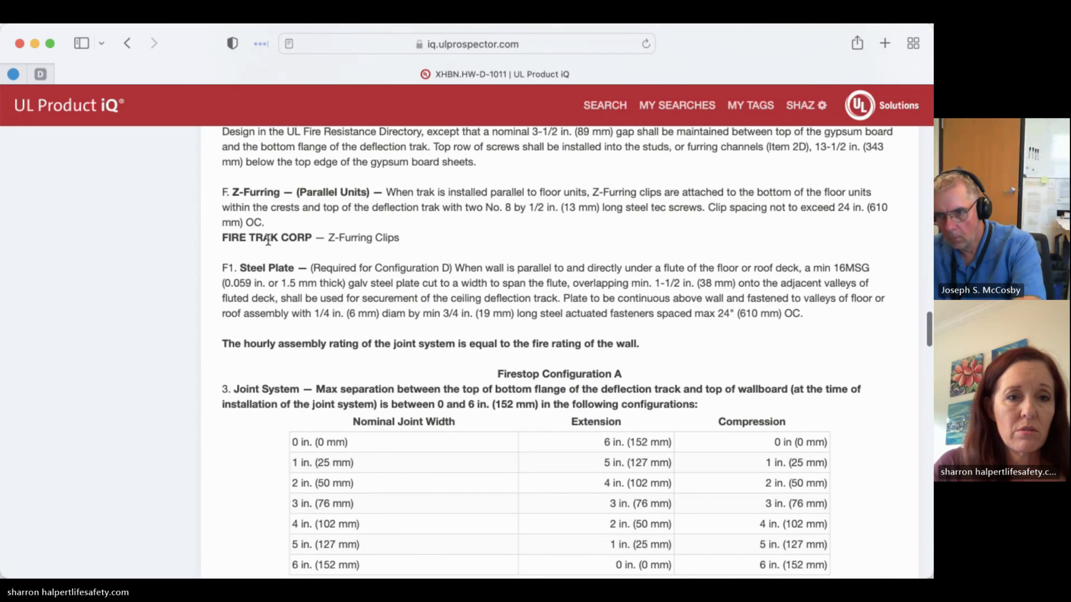
{"action": "scroll", "coordinate": [330, 274], "scroll_direction": "down", "scroll_amount": 8}
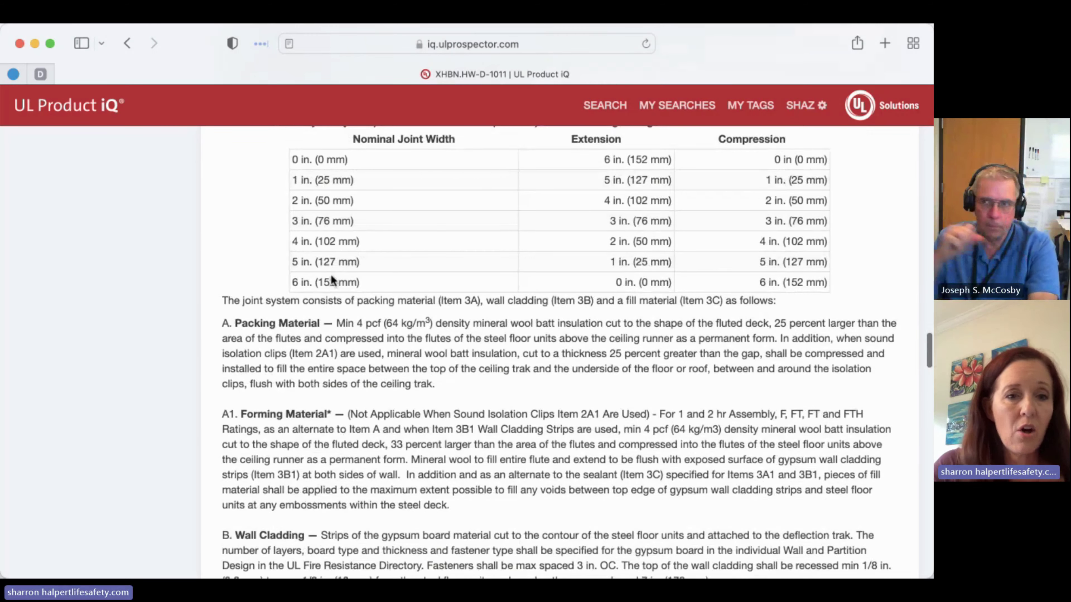
- Review the joint width tables, wall cladding, packing and fill material requirements for Firestop Configurations A to D
{"action": "scroll", "coordinate": [331, 275], "scroll_direction": "down", "scroll_amount": 19}
{"action": "scroll", "coordinate": [330, 275], "scroll_direction": "down", "scroll_amount": 10}
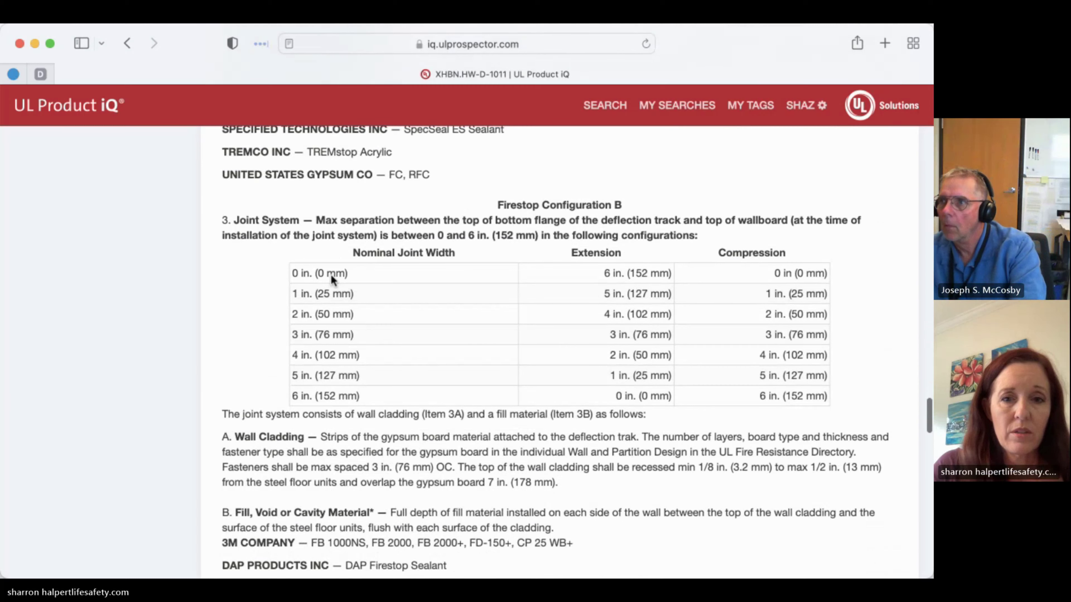
{"action": "scroll", "coordinate": [331, 276], "scroll_direction": "down", "scroll_amount": 1}
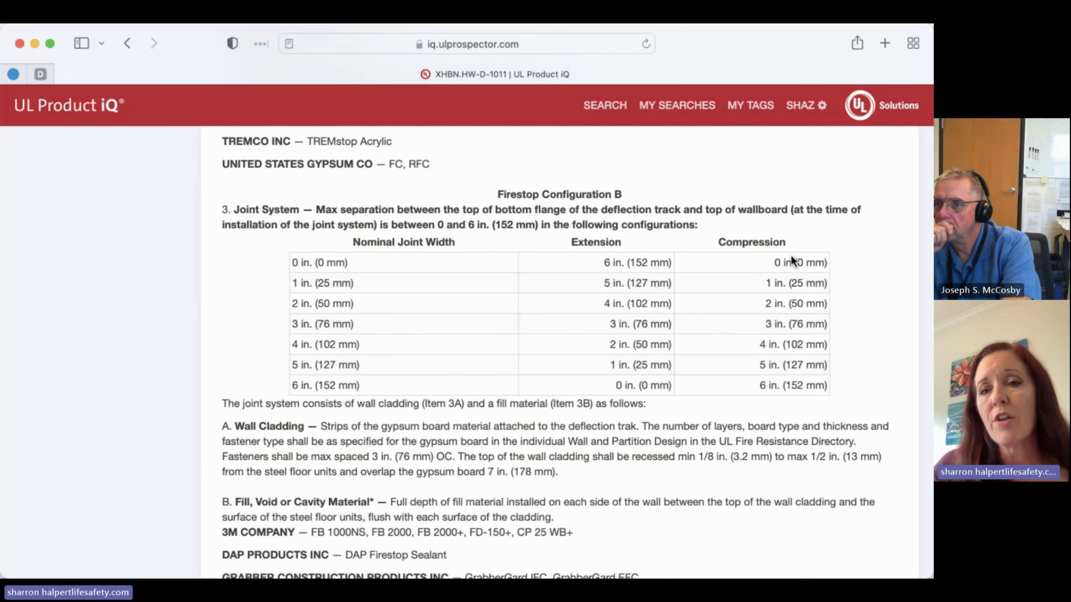
{"action": "scroll", "coordinate": [602, 345], "scroll_direction": "down", "scroll_amount": 5}
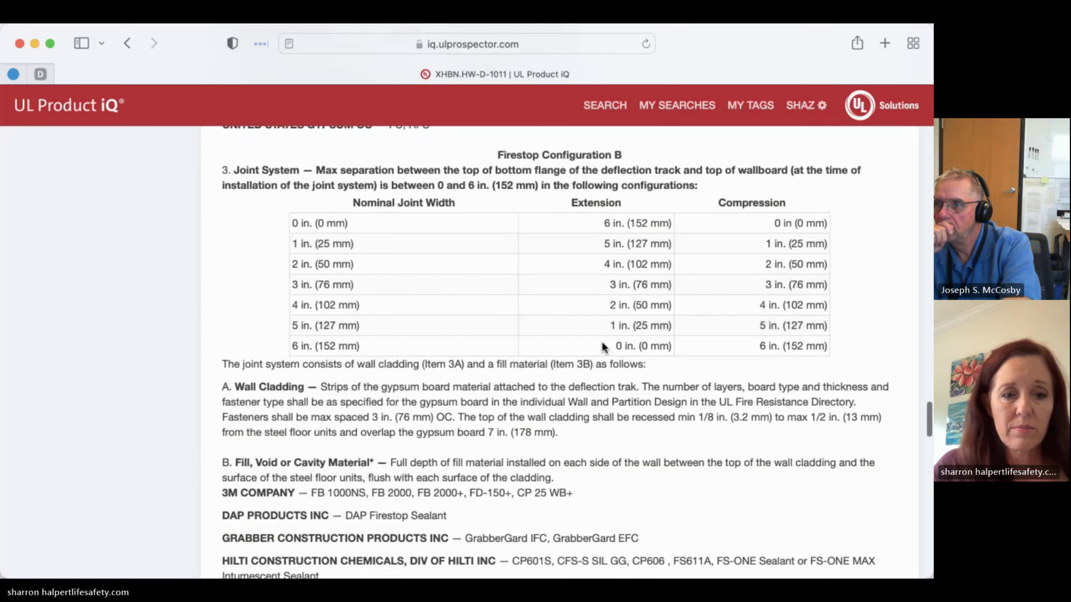
{"action": "scroll", "coordinate": [603, 346], "scroll_direction": "down", "scroll_amount": 10}
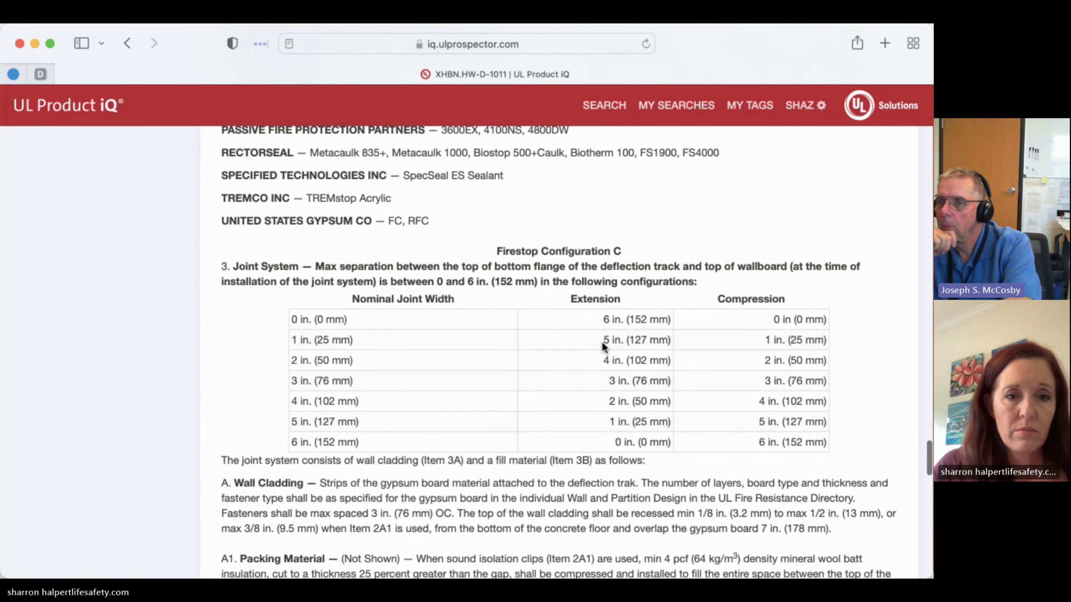
{"action": "scroll", "coordinate": [603, 346], "scroll_direction": "down", "scroll_amount": 15}
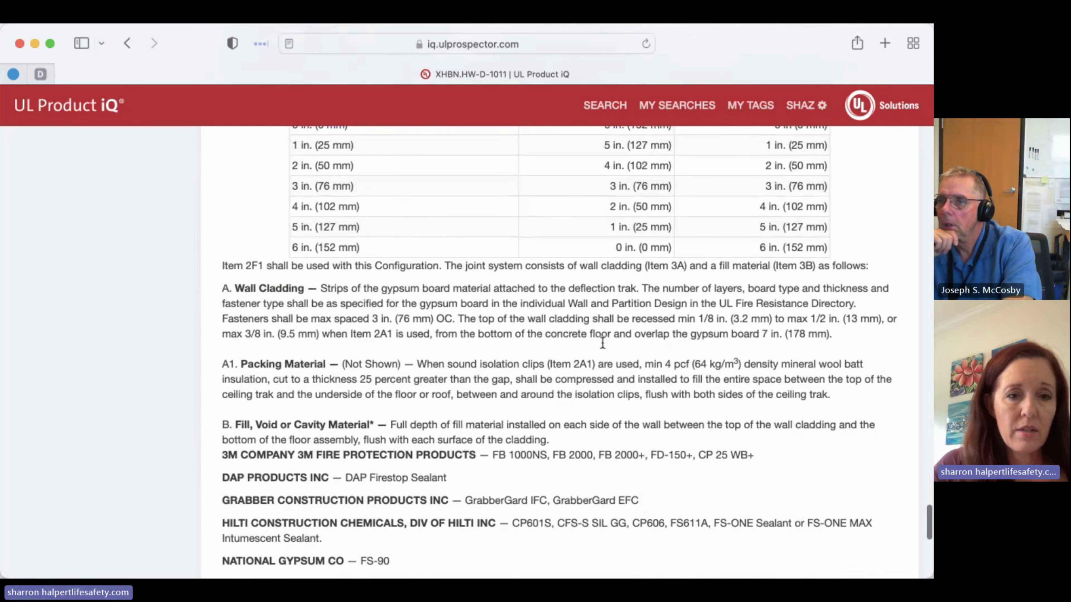
{"action": "scroll", "coordinate": [603, 342], "scroll_direction": "up", "scroll_amount": 3}
{"action": "scroll", "coordinate": [603, 343], "scroll_direction": "up", "scroll_amount": 3}
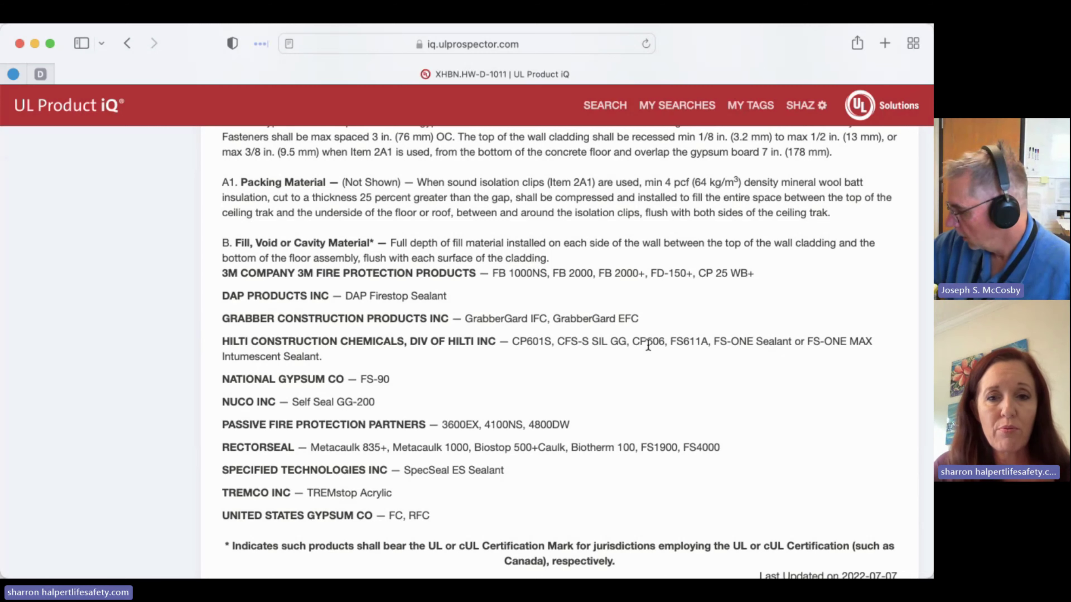
- Return to the beginning of the HW-D-1011 document, checking the Configuration A drawing on the way
{"action": "scroll", "coordinate": [648, 345], "scroll_direction": "up", "scroll_amount": 15}
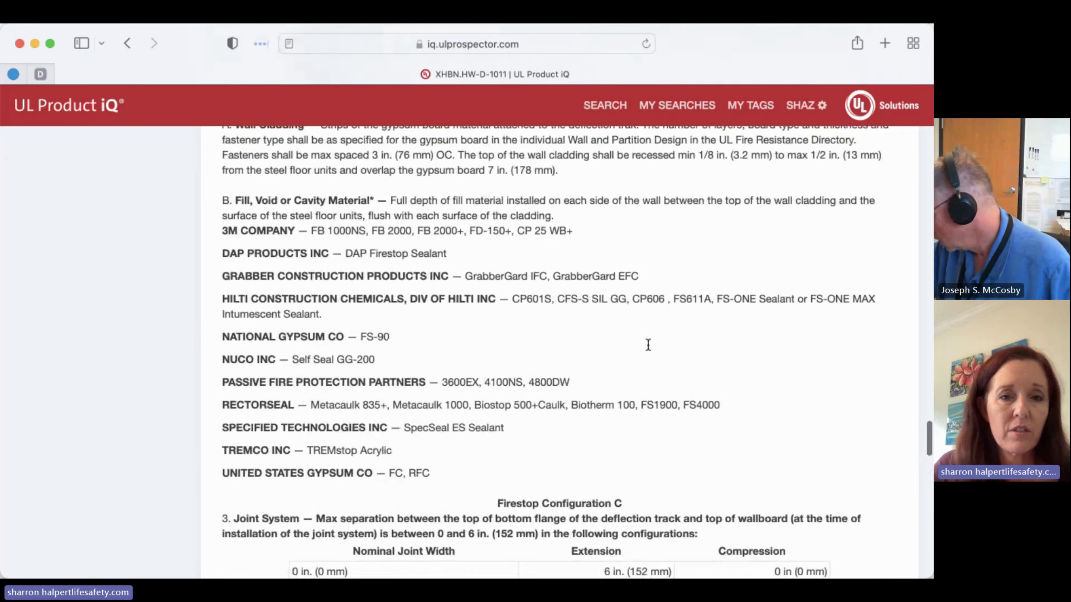
{"action": "scroll", "coordinate": [648, 345], "scroll_direction": "up", "scroll_amount": 20}
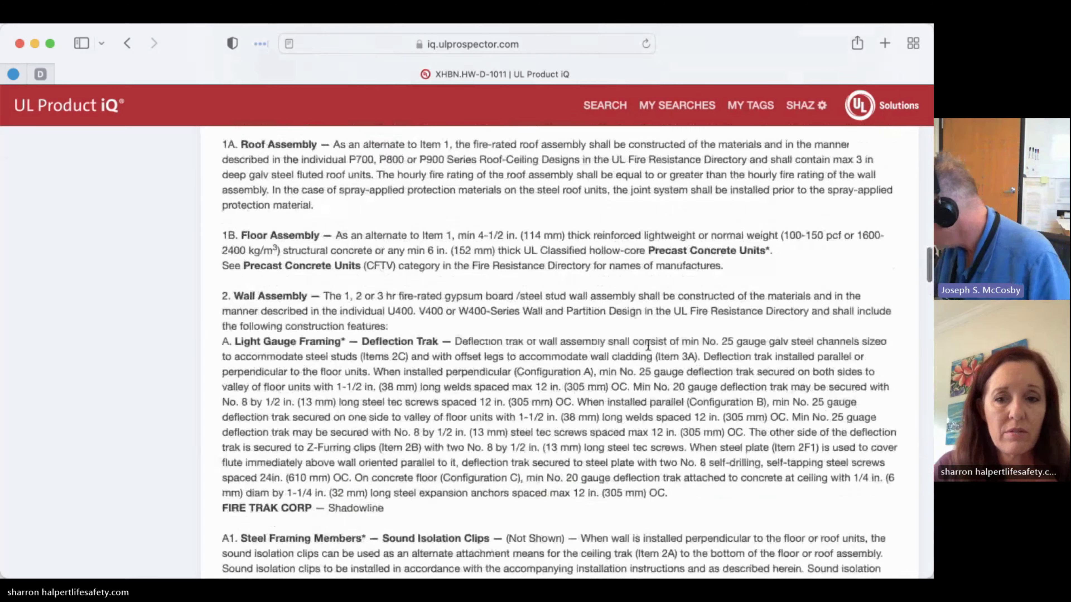
{"action": "scroll", "coordinate": [648, 345], "scroll_direction": "up", "scroll_amount": 15}
{"action": "scroll", "coordinate": [649, 350], "scroll_direction": "down", "scroll_amount": 3}
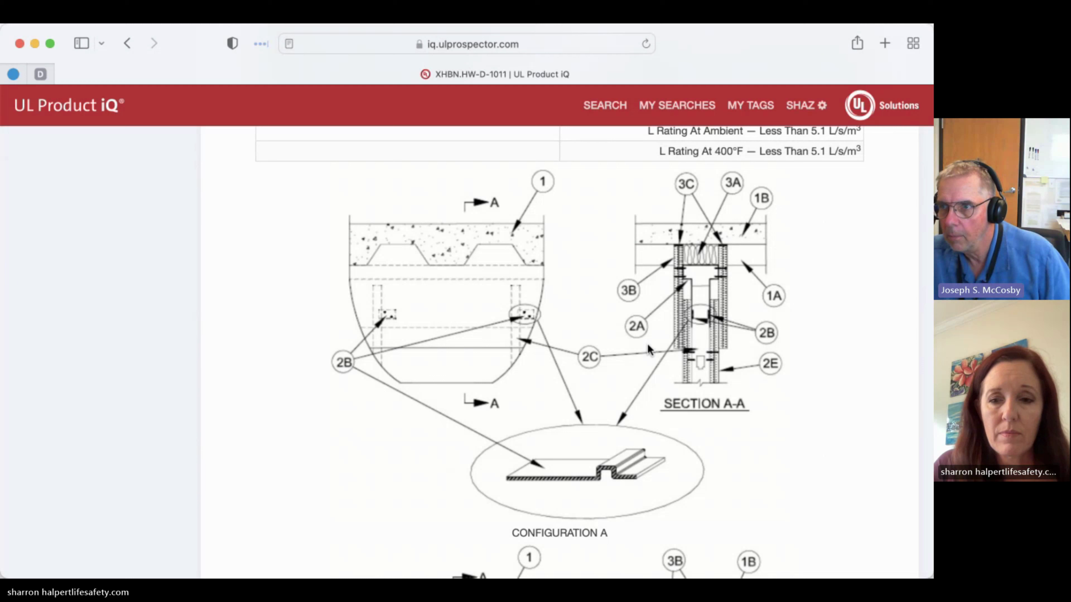
{"action": "scroll", "coordinate": [648, 350], "scroll_direction": "up", "scroll_amount": 10}
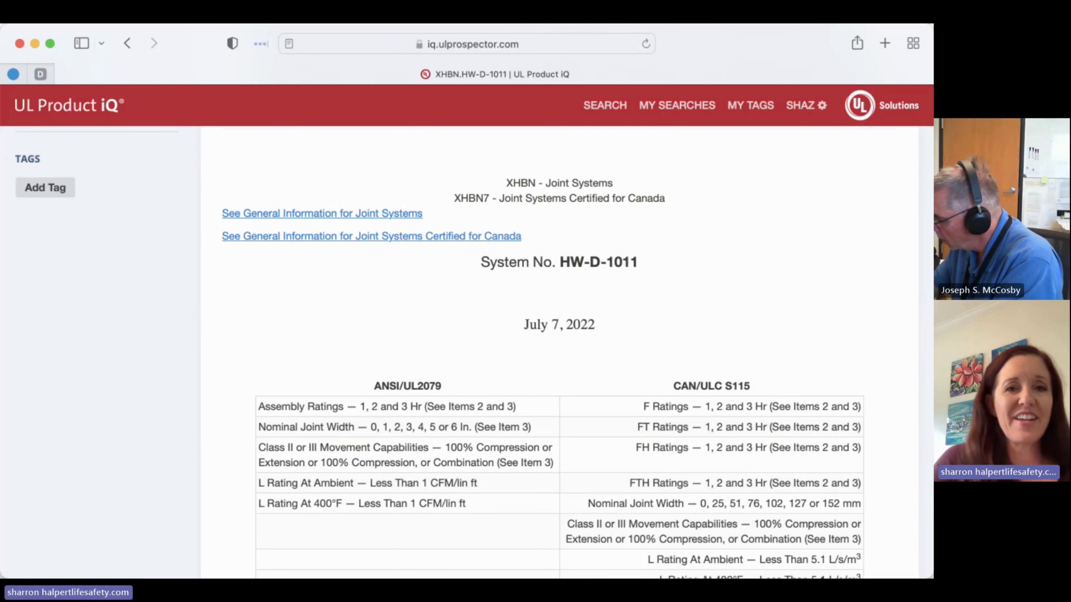
- Select the full web address of the HW-D-1011 document page
{"action": "left_click", "coordinate": [527, 44]}
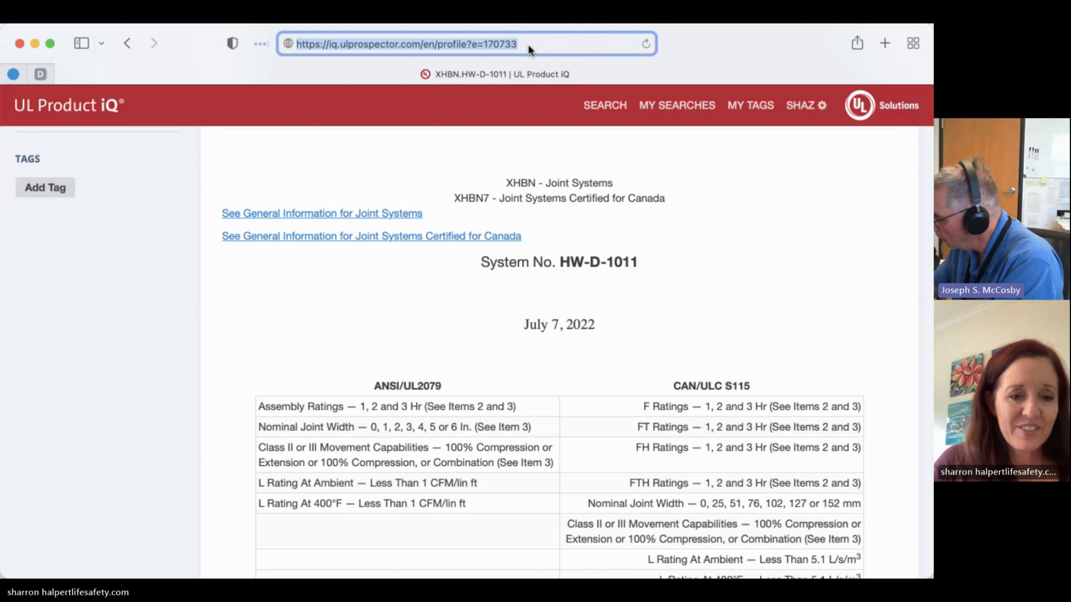
{"action": "key", "text": "super+Tab"}
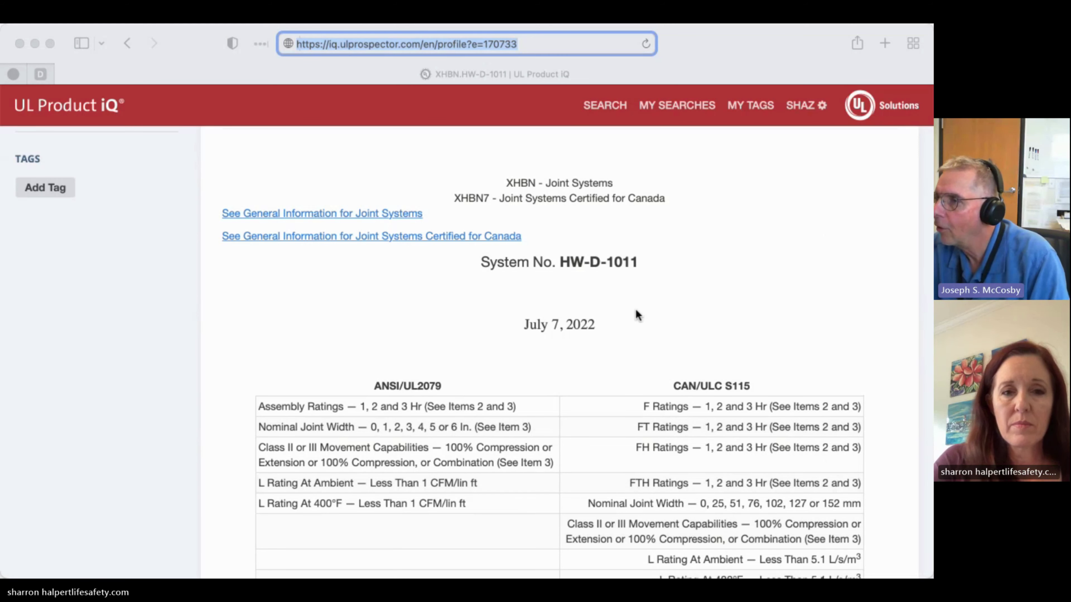
{"action": "left_click", "coordinate": [561, 42]}
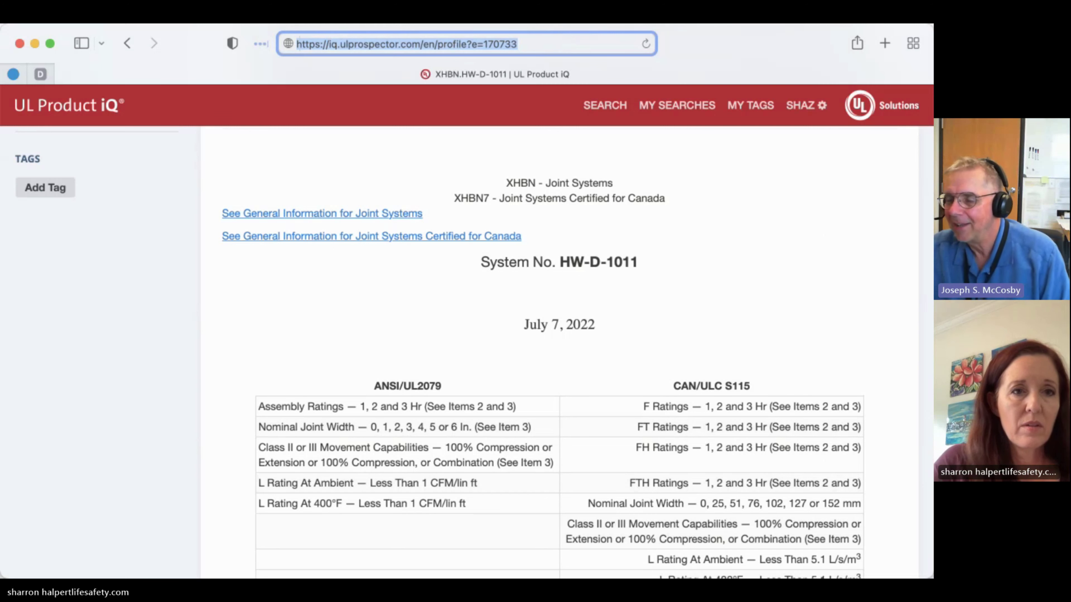
{"action": "left_click_drag", "start_coordinate": [176, 37], "coordinate": [119, 37]}
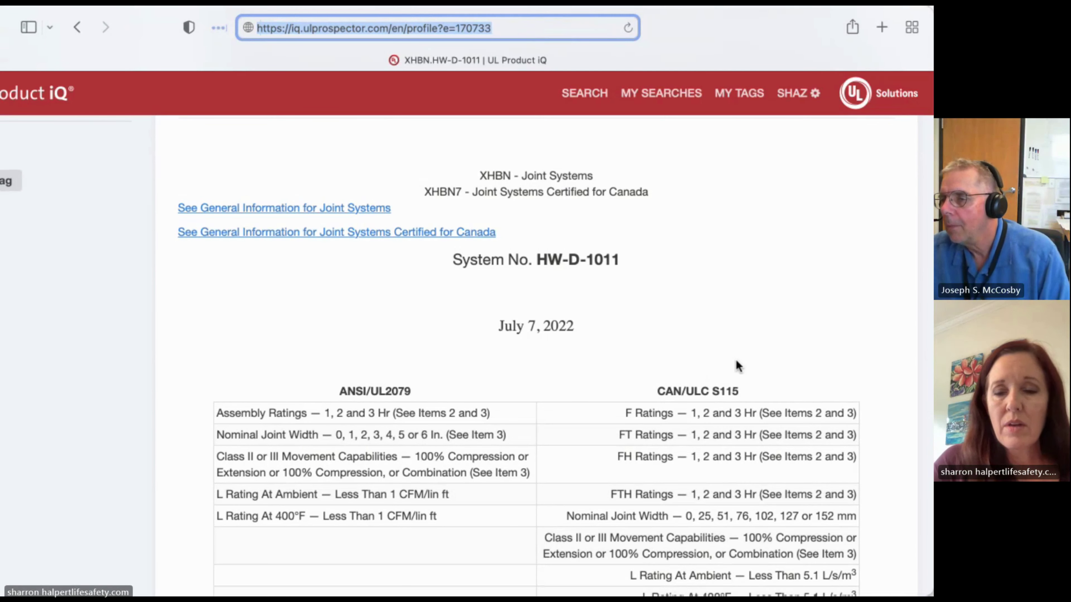
{"action": "left_click", "coordinate": [919, 359]}
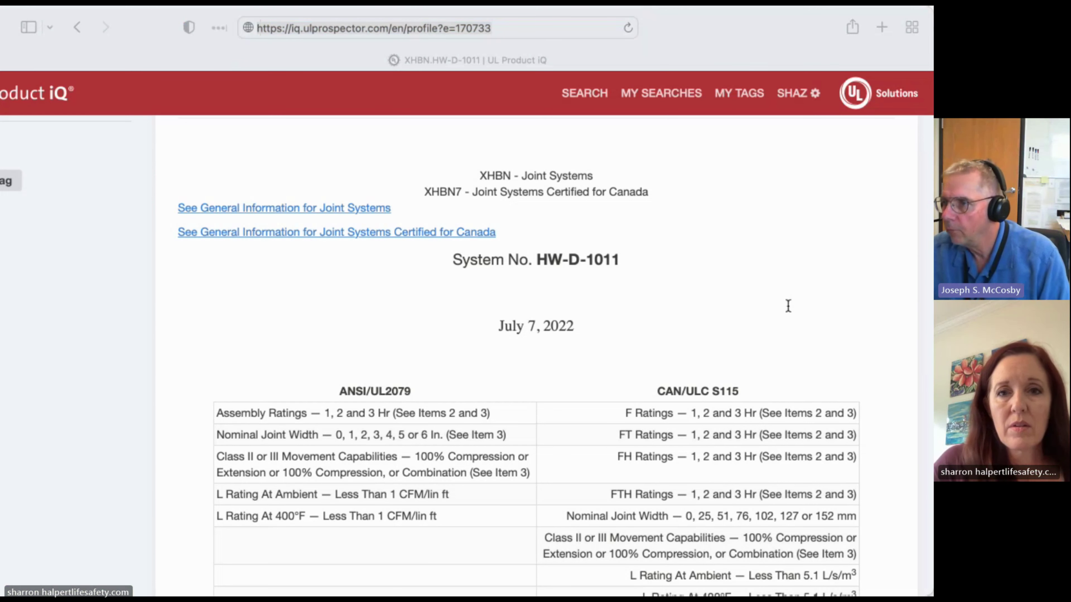
{"action": "left_click", "coordinate": [740, 59]}
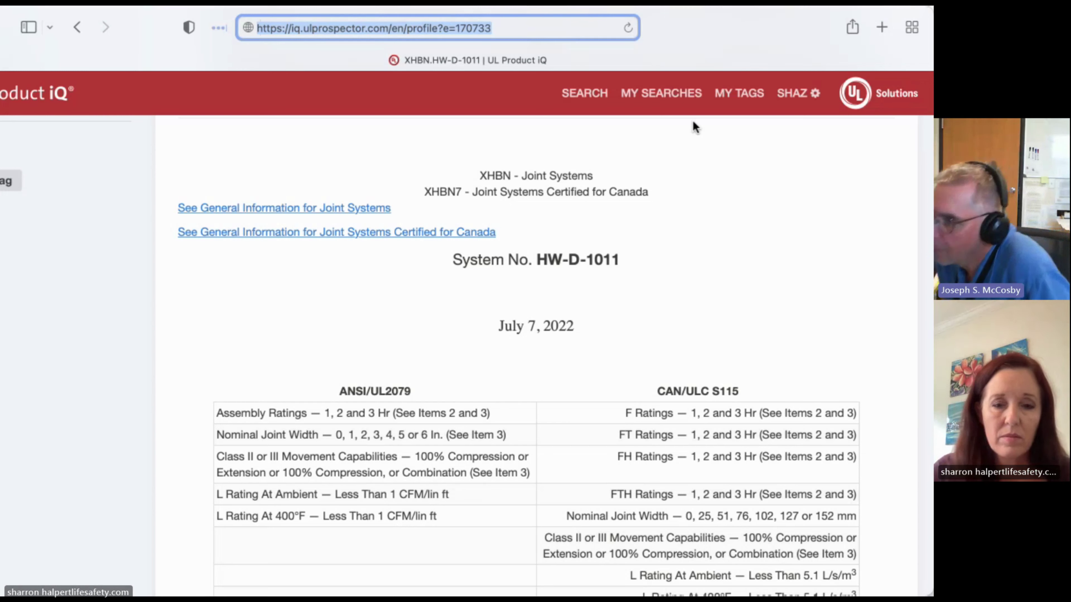
- Re-examine HW-D-1011's configuration drawings and fill materials, and reread its floor, roof and wall assembly requirements
{"action": "scroll", "coordinate": [536, 411], "scroll_direction": "down", "scroll_amount": 10}
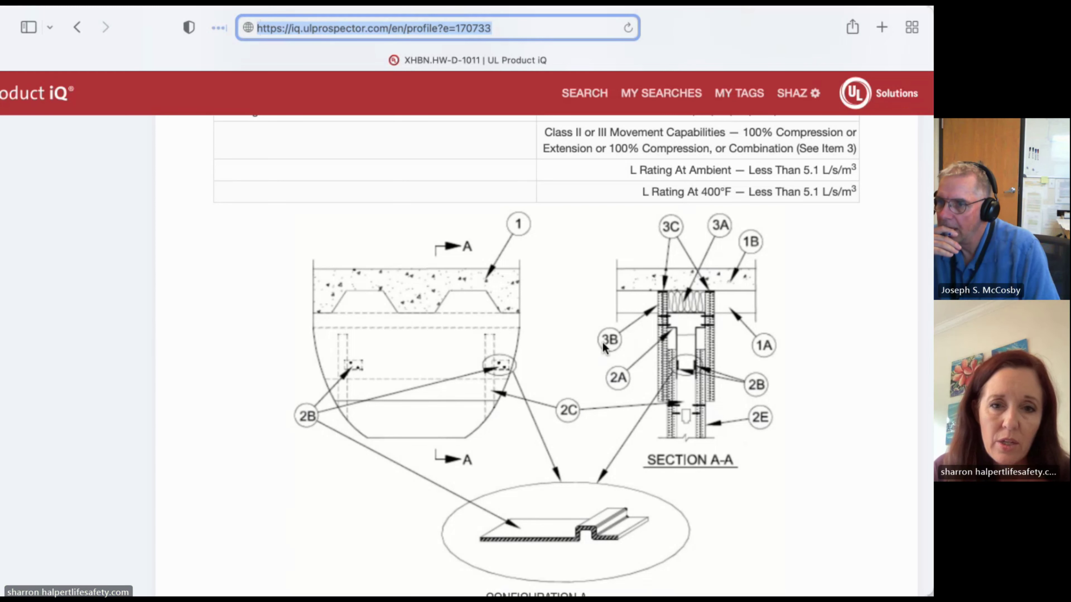
{"action": "scroll", "coordinate": [549, 394], "scroll_direction": "down", "scroll_amount": 15}
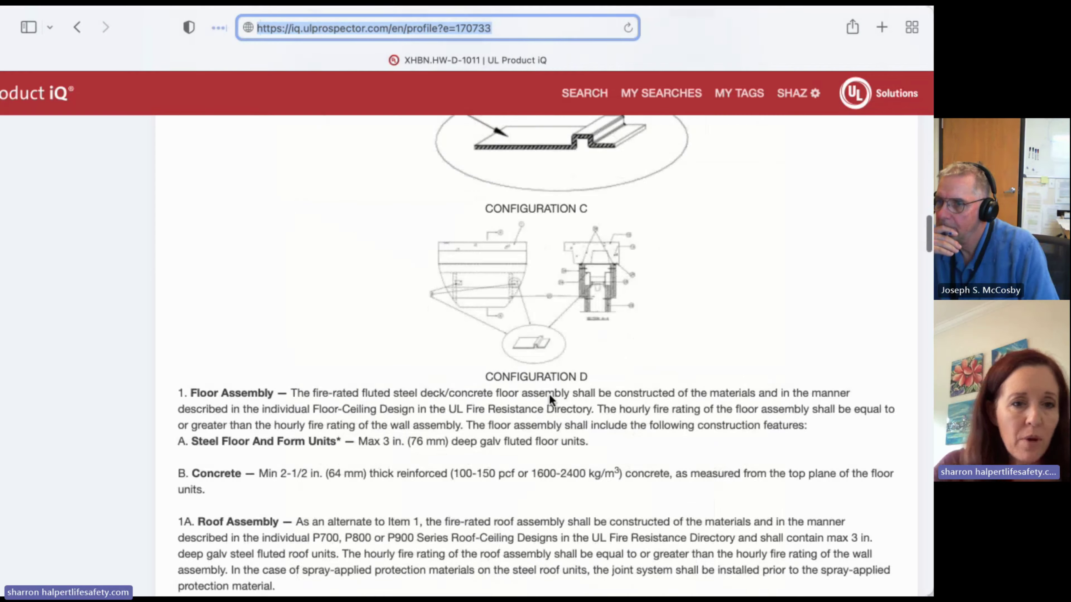
{"action": "scroll", "coordinate": [550, 396], "scroll_direction": "down", "scroll_amount": 20}
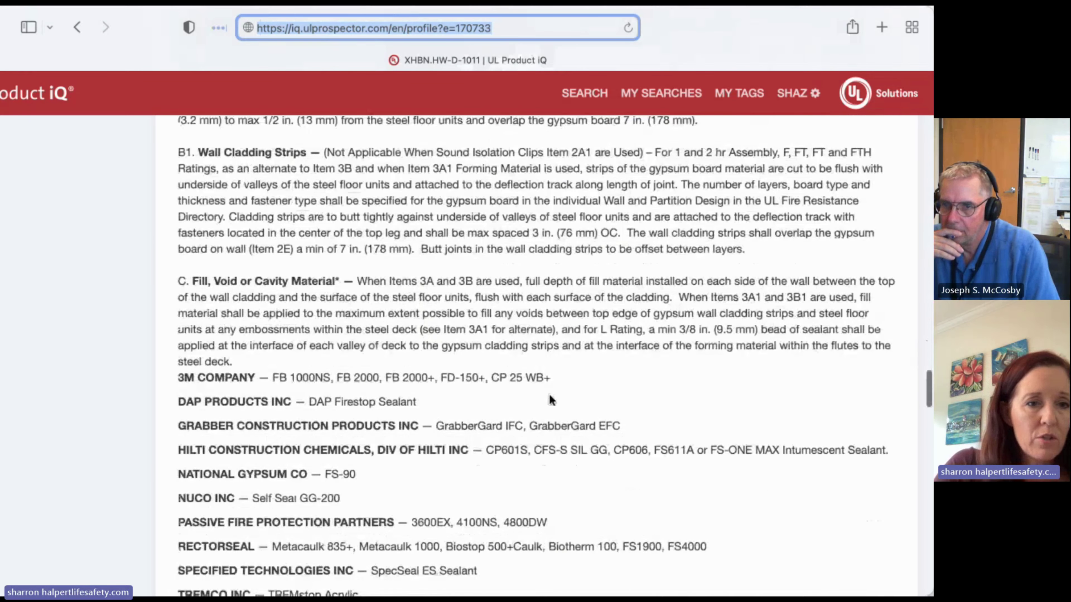
{"action": "scroll", "coordinate": [549, 400], "scroll_direction": "down", "scroll_amount": 6}
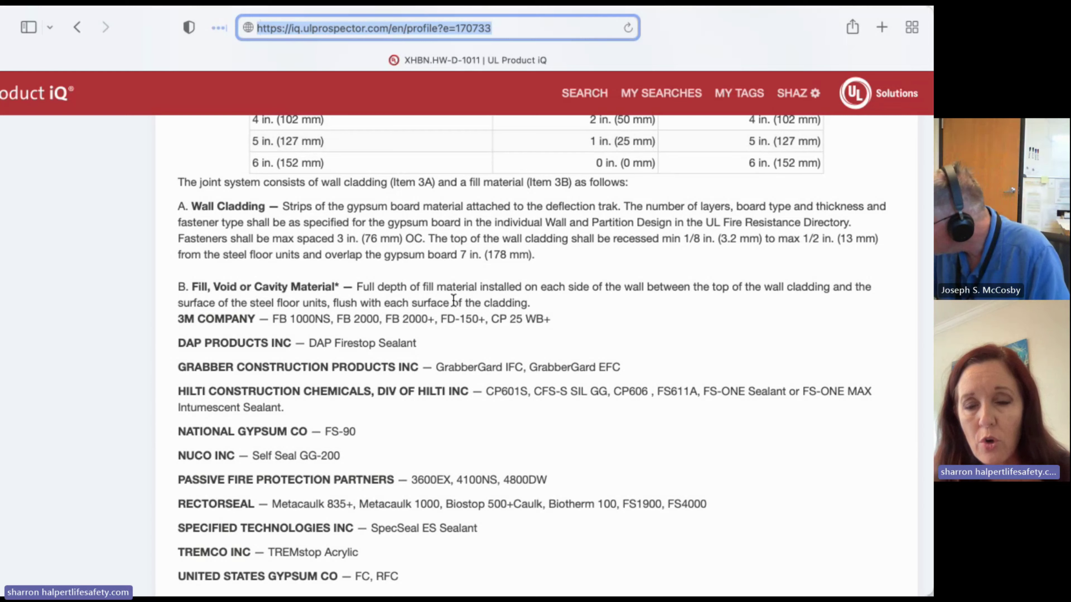
{"action": "scroll", "coordinate": [453, 300], "scroll_direction": "up", "scroll_amount": 10}
{"action": "scroll", "coordinate": [454, 304], "scroll_direction": "down", "scroll_amount": 5}
{"action": "scroll", "coordinate": [454, 306], "scroll_direction": "down", "scroll_amount": 1}
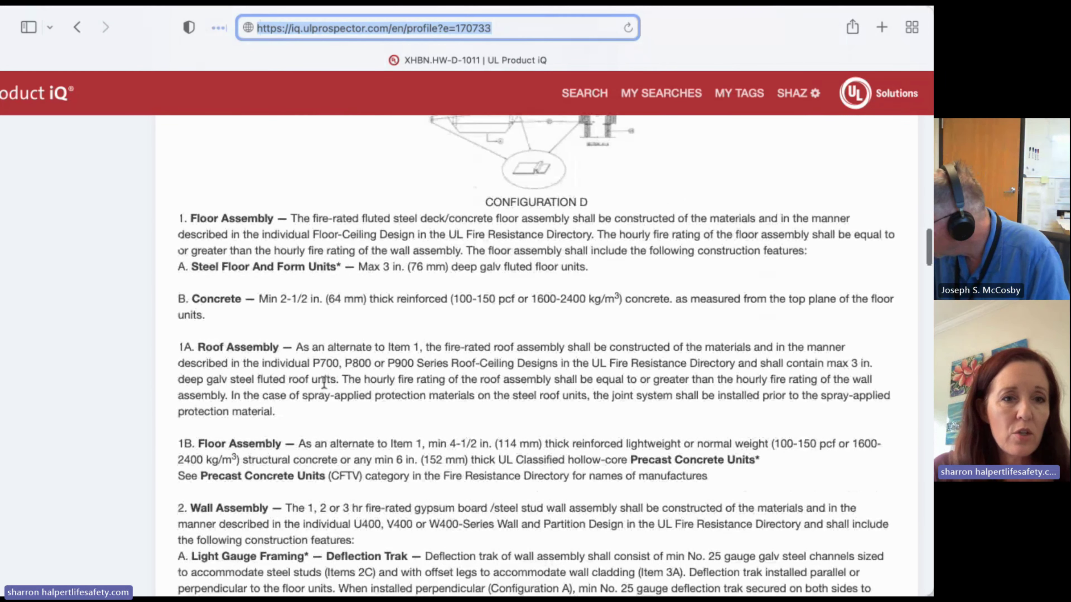
{"action": "scroll", "coordinate": [398, 481], "scroll_direction": "down", "scroll_amount": 7}
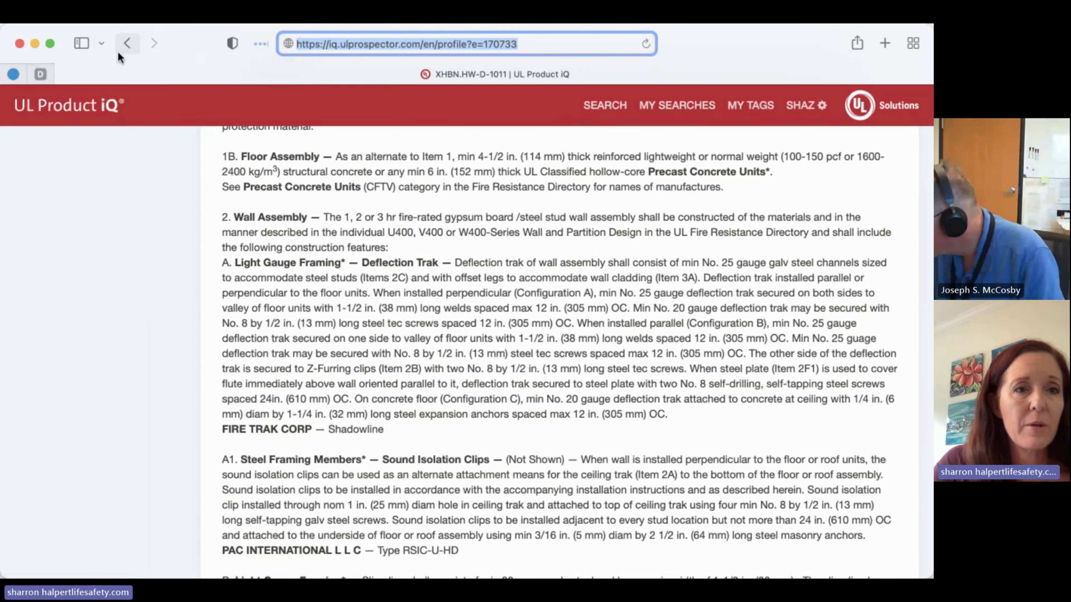
- Go back through the earlier Joint Systems searches to the Hw-d-0 search with Movement Capability between 1 and 2 %
{"action": "left_click", "coordinate": [76, 36]}
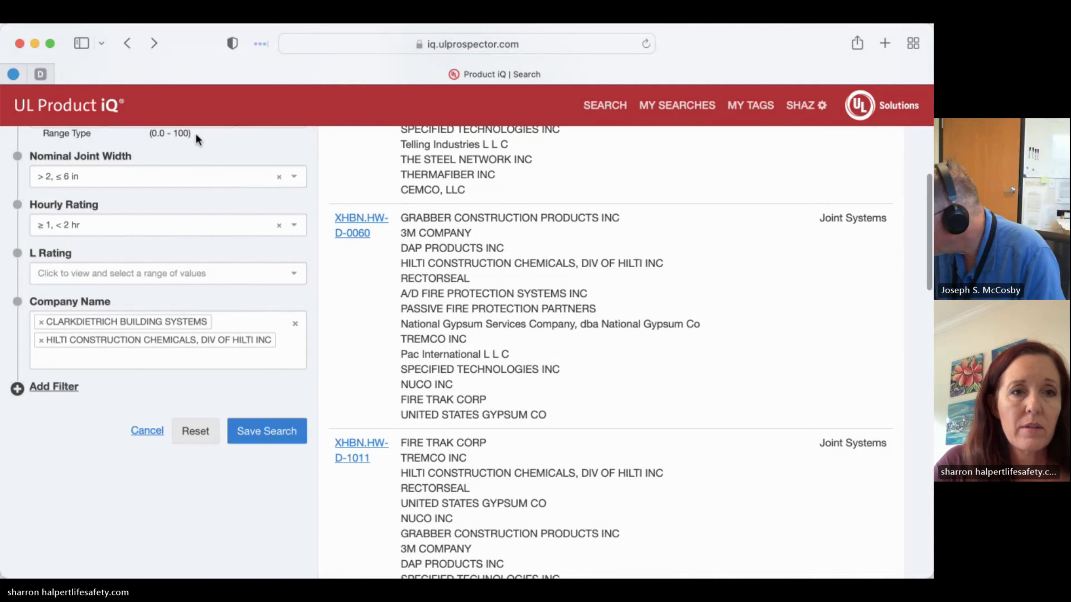
{"action": "left_click", "coordinate": [127, 44]}
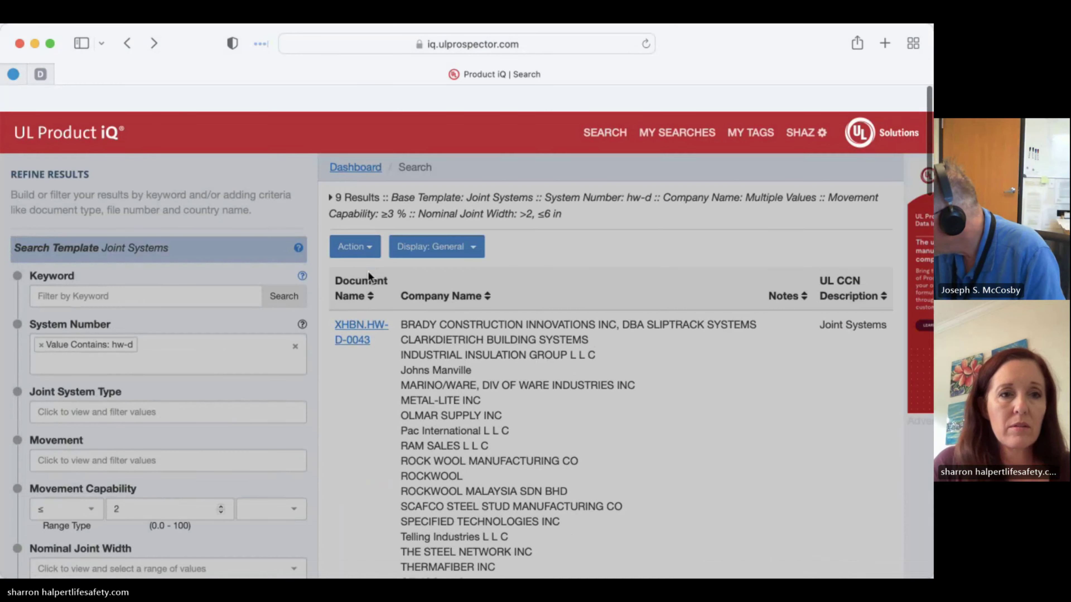
{"action": "left_click", "coordinate": [127, 44]}
{"action": "left_click", "coordinate": [127, 44]}
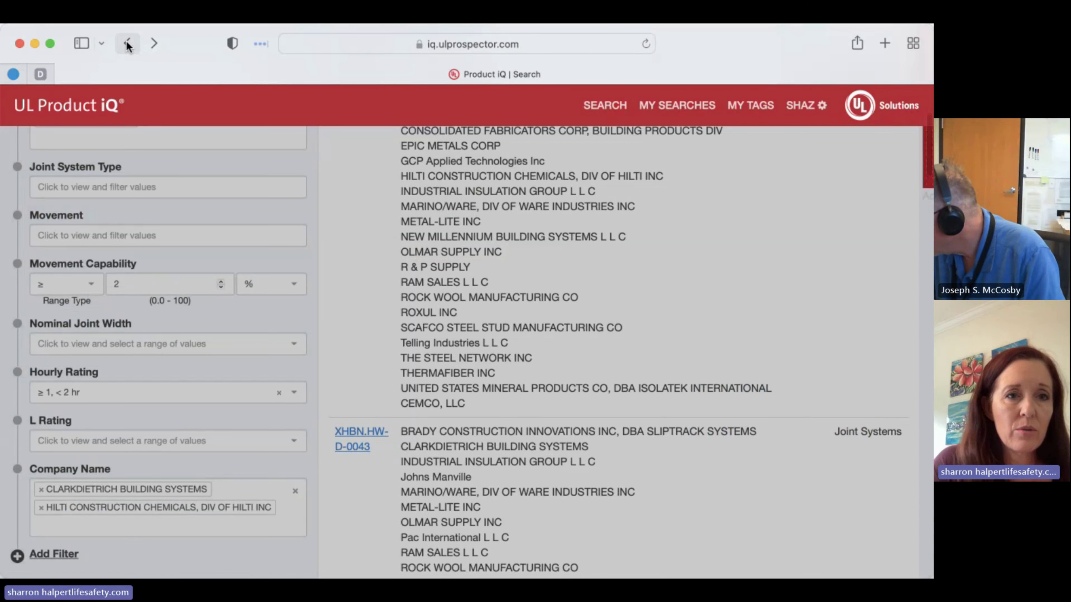
{"action": "left_click", "coordinate": [129, 45]}
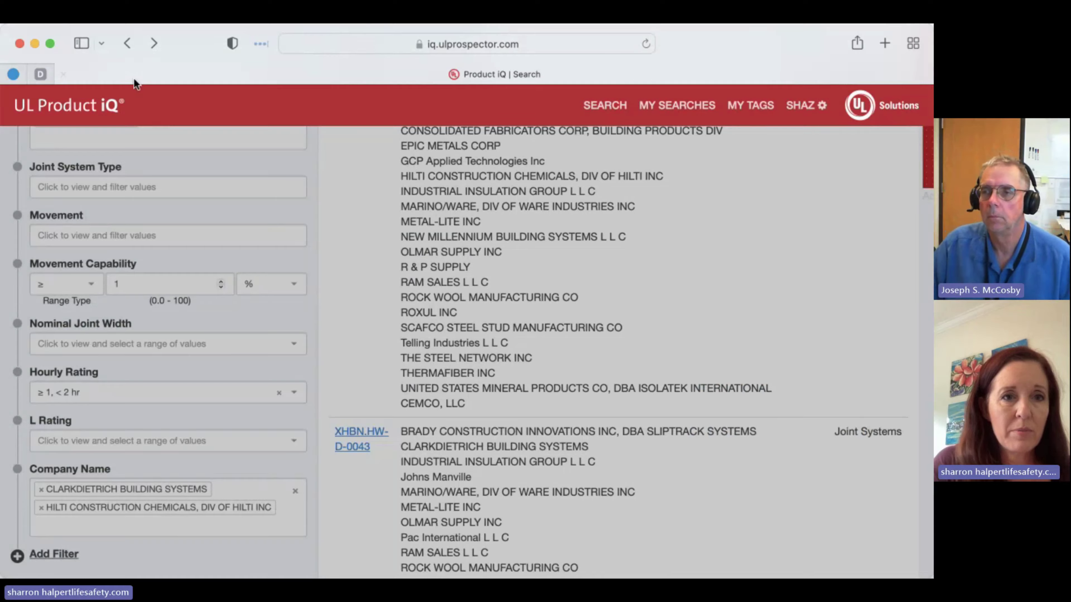
{"action": "left_click", "coordinate": [126, 46]}
{"action": "left_click", "coordinate": [128, 44]}
{"action": "left_click", "coordinate": [127, 44]}
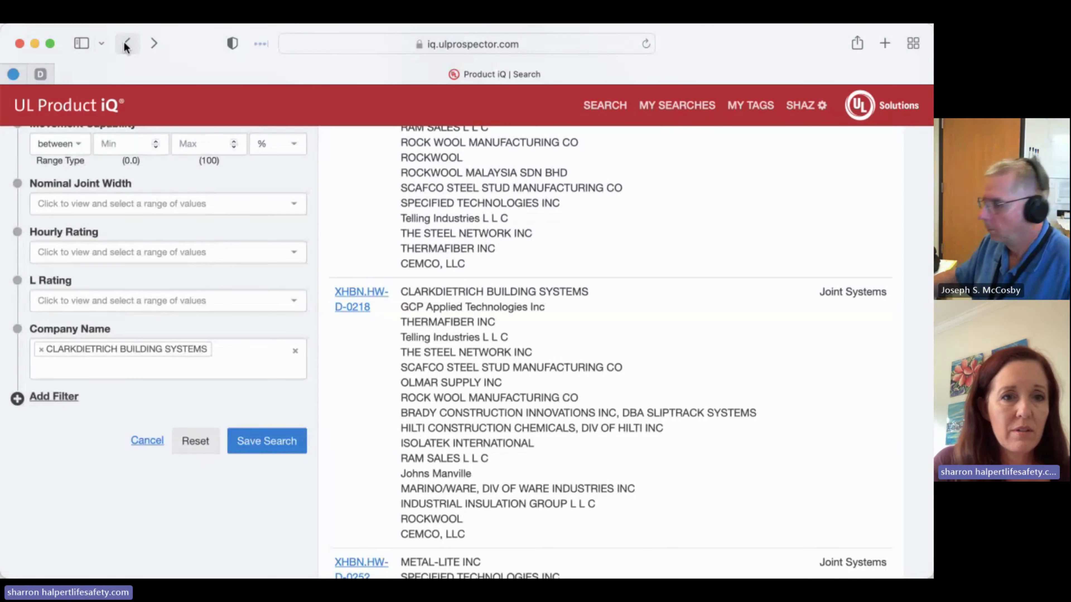
{"action": "left_click", "coordinate": [127, 43]}
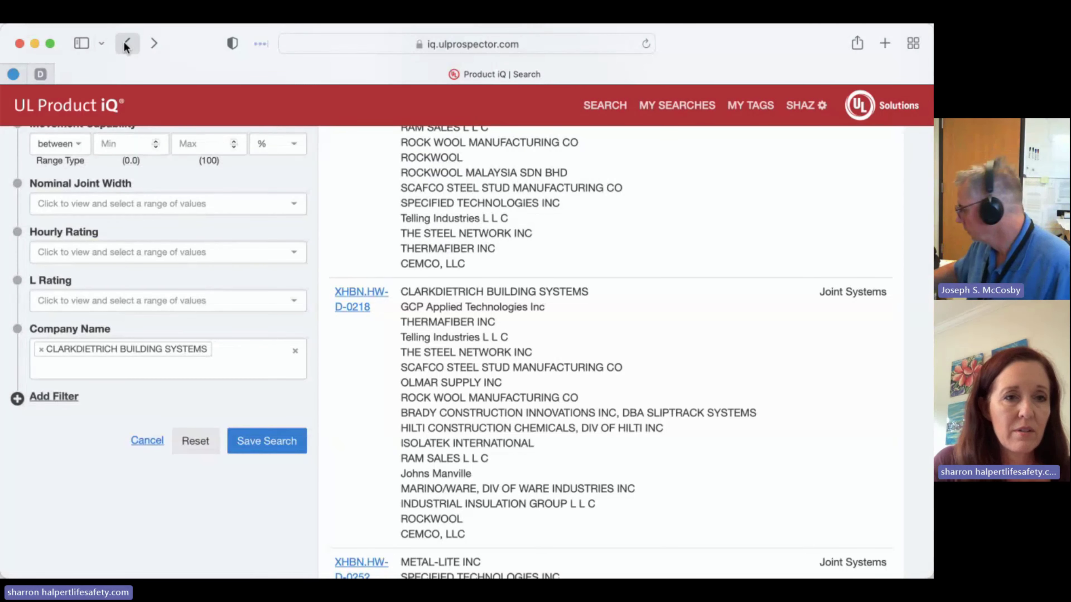
{"action": "scroll", "coordinate": [310, 317], "scroll_direction": "down", "scroll_amount": 1}
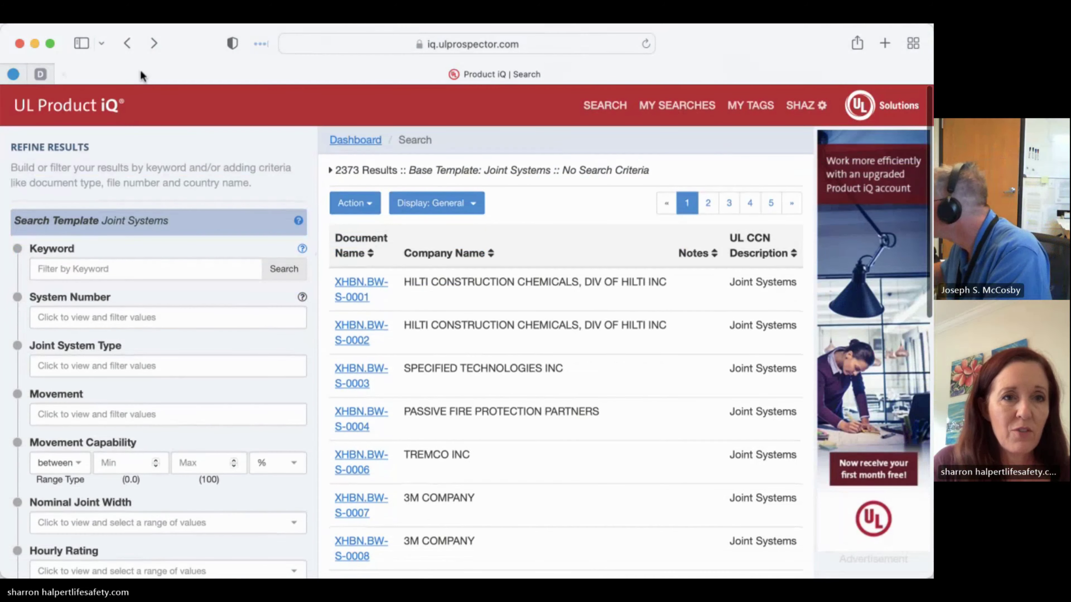
{"action": "left_click", "coordinate": [127, 43]}
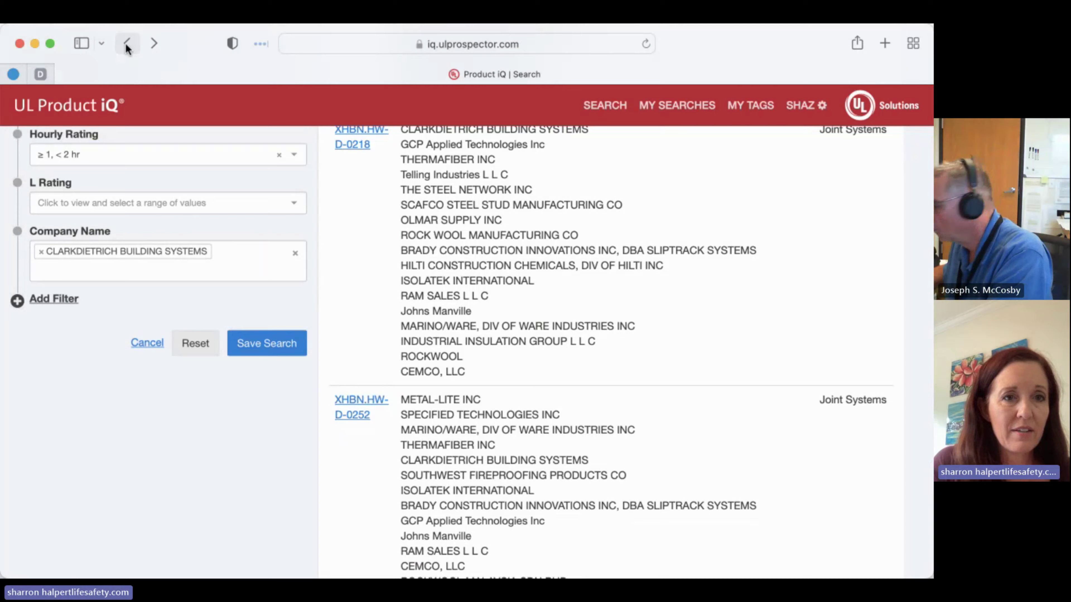
{"action": "left_click", "coordinate": [126, 43]}
{"action": "left_click", "coordinate": [125, 42]}
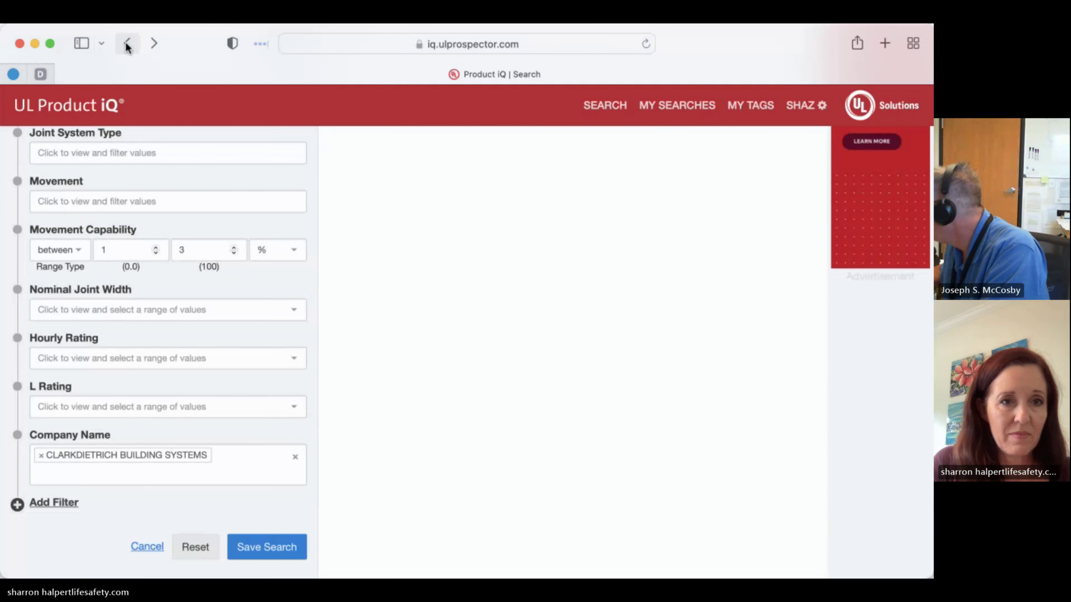
{"action": "scroll", "coordinate": [225, 213], "scroll_direction": "up", "scroll_amount": 1}
{"action": "scroll", "coordinate": [225, 213], "scroll_direction": "up", "scroll_amount": 5}
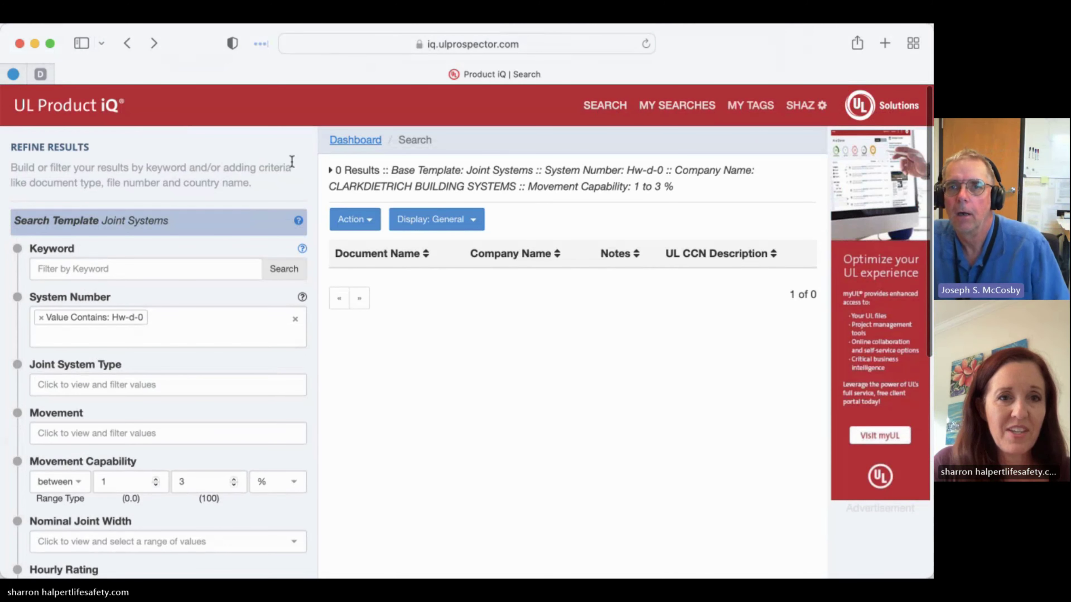
{"action": "left_click", "coordinate": [127, 43]}
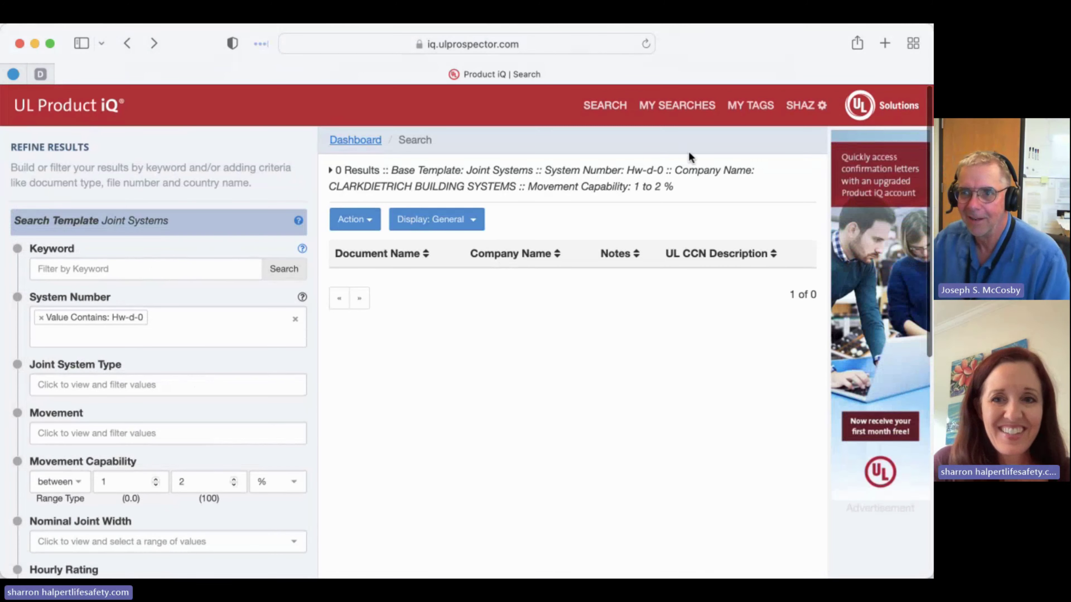
- Open the site-wide search and begin entering a term starting with "U"
{"action": "left_click", "coordinate": [605, 110]}
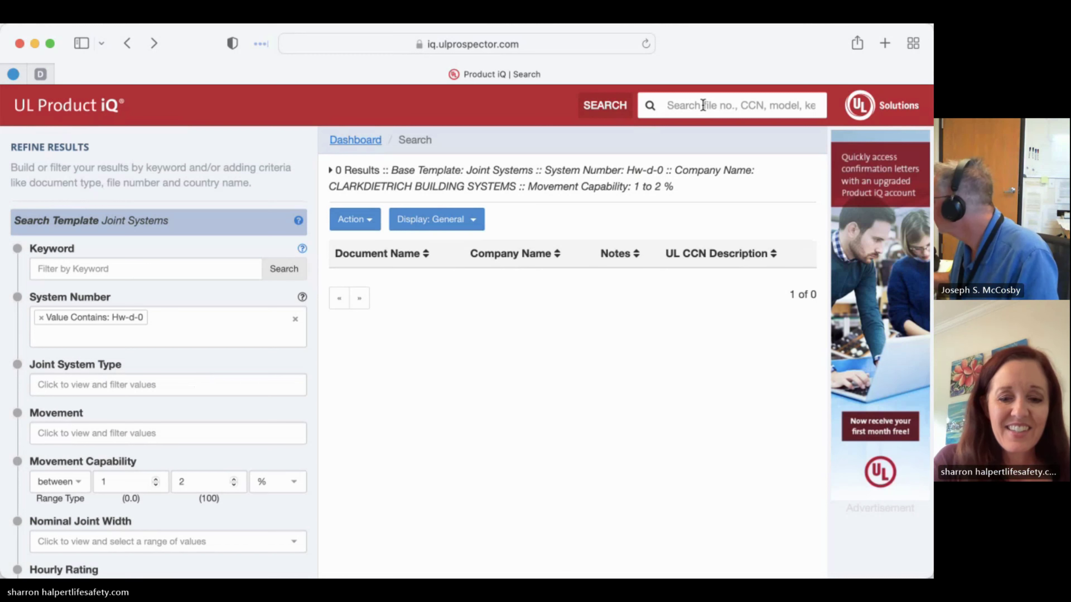
{"action": "type", "text": "U"}
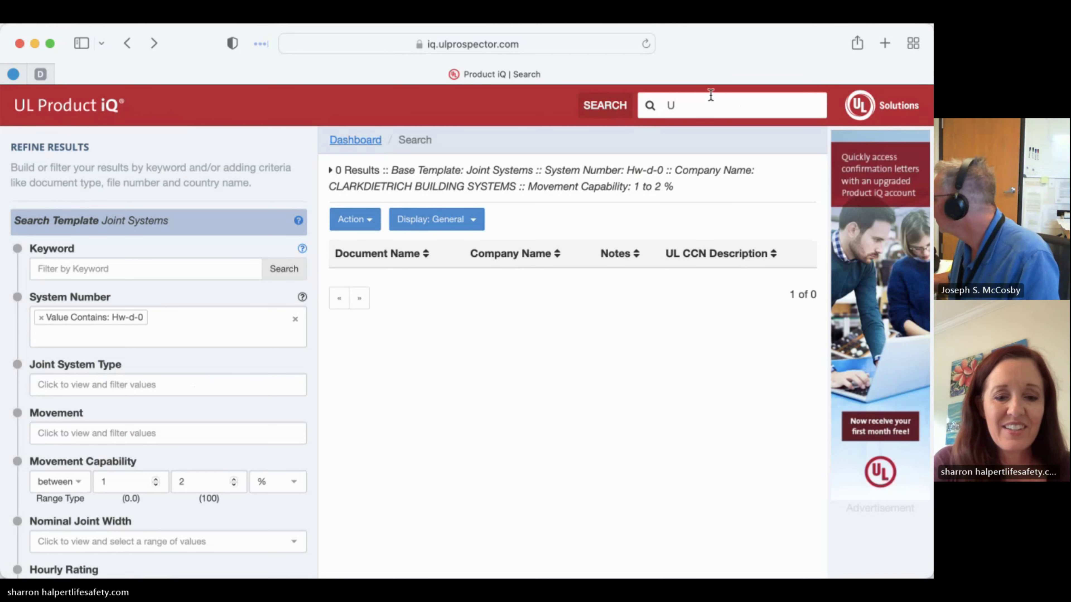